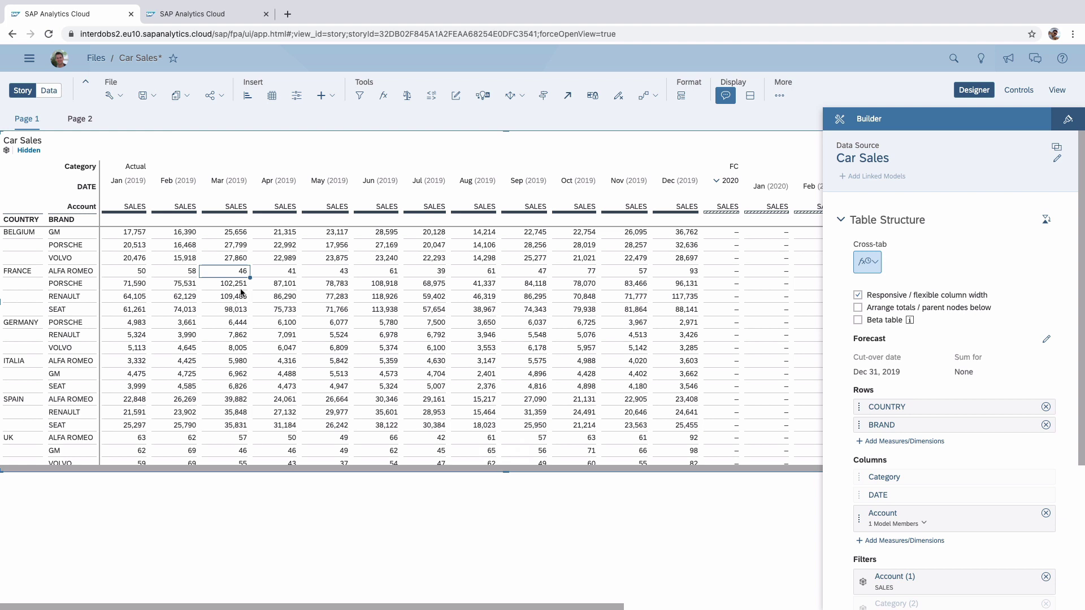
Step: Check the BELGIUM GM 2019 actuals, then scroll the table right to the dash-filled 2020 forecast months
{"action": "left_click_drag", "start_coordinate": [121, 183], "coordinate": [430, 182]}
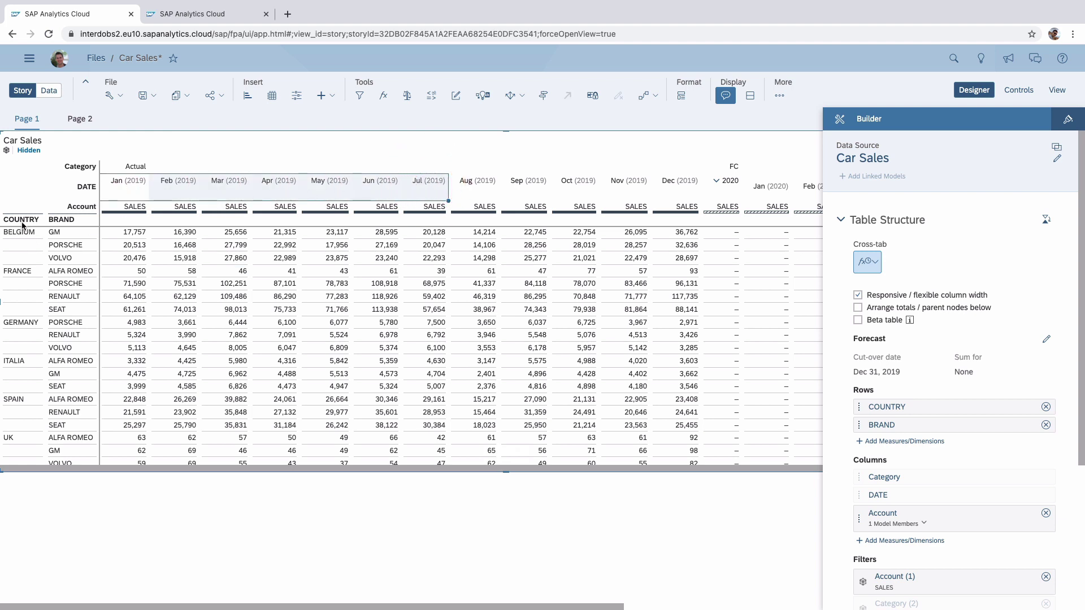
{"action": "left_click", "coordinate": [51, 237]}
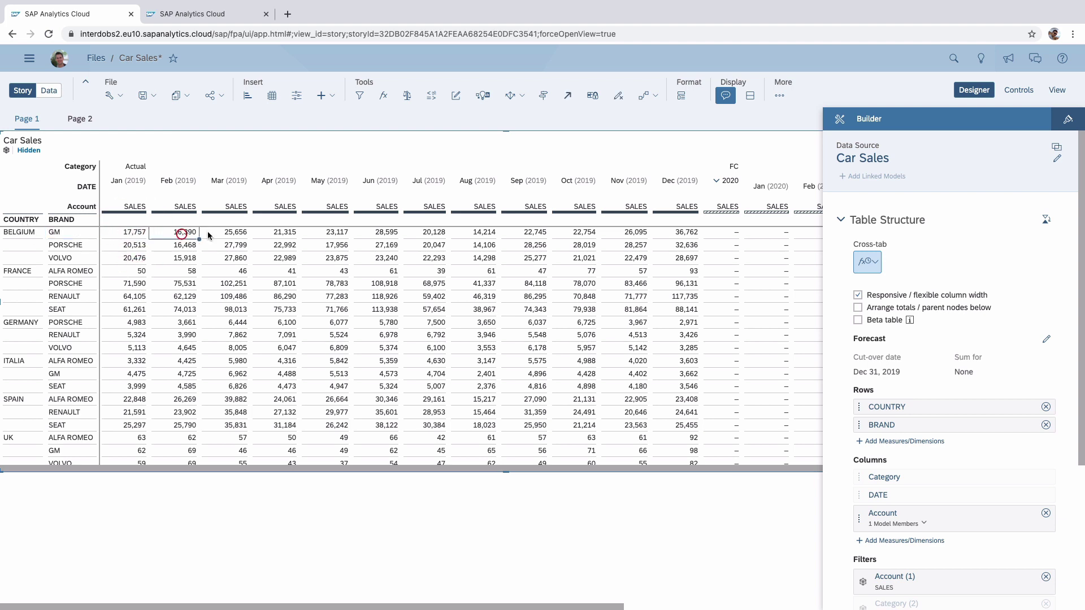
{"action": "left_click", "coordinate": [230, 232]}
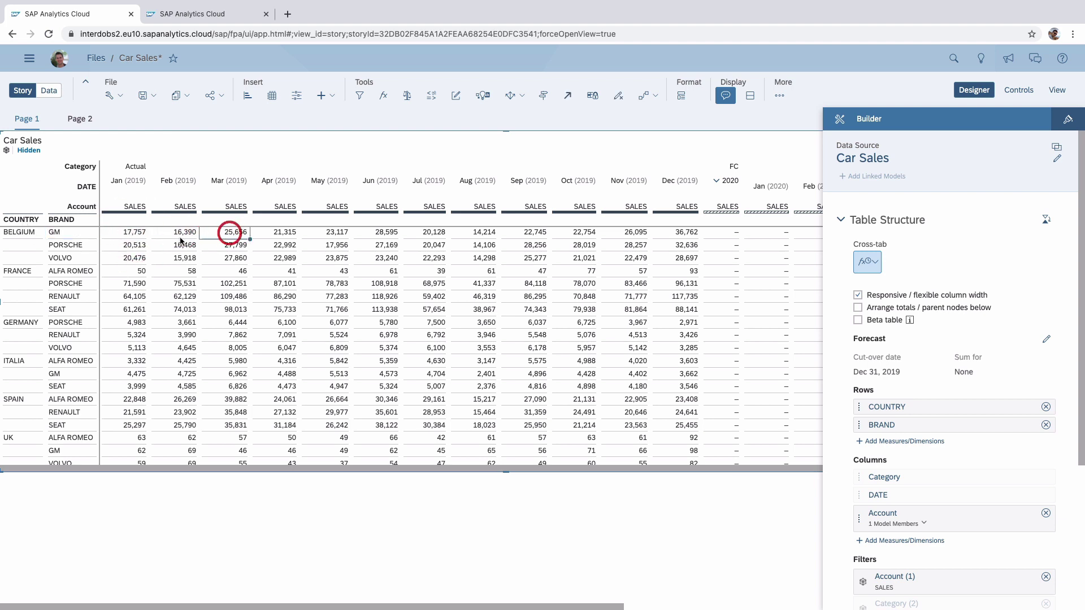
{"action": "left_click", "coordinate": [135, 235]}
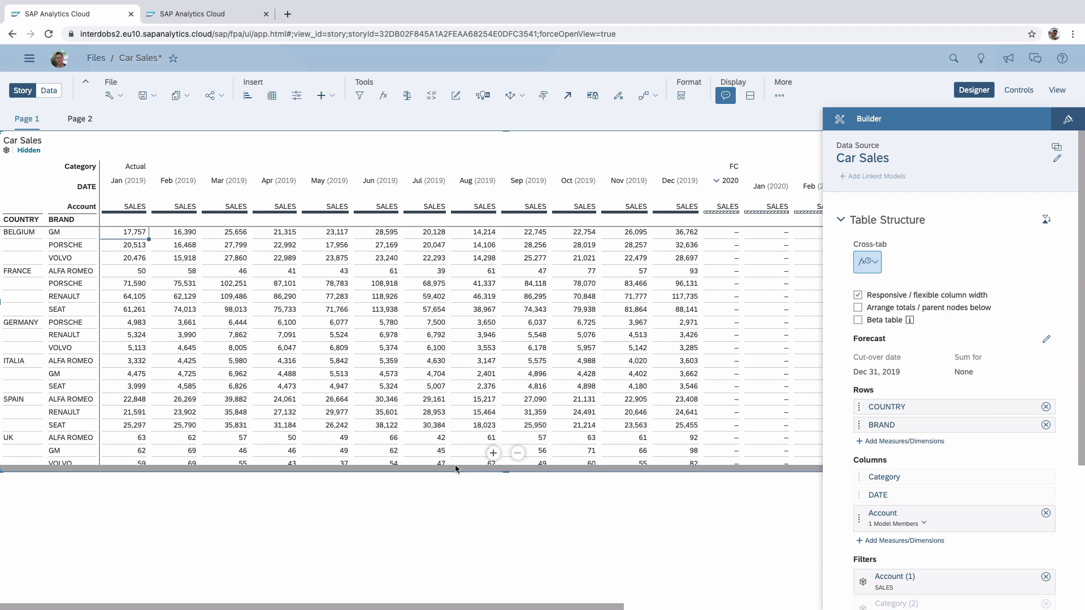
{"action": "left_click_drag", "start_coordinate": [455, 468], "coordinate": [525, 468]}
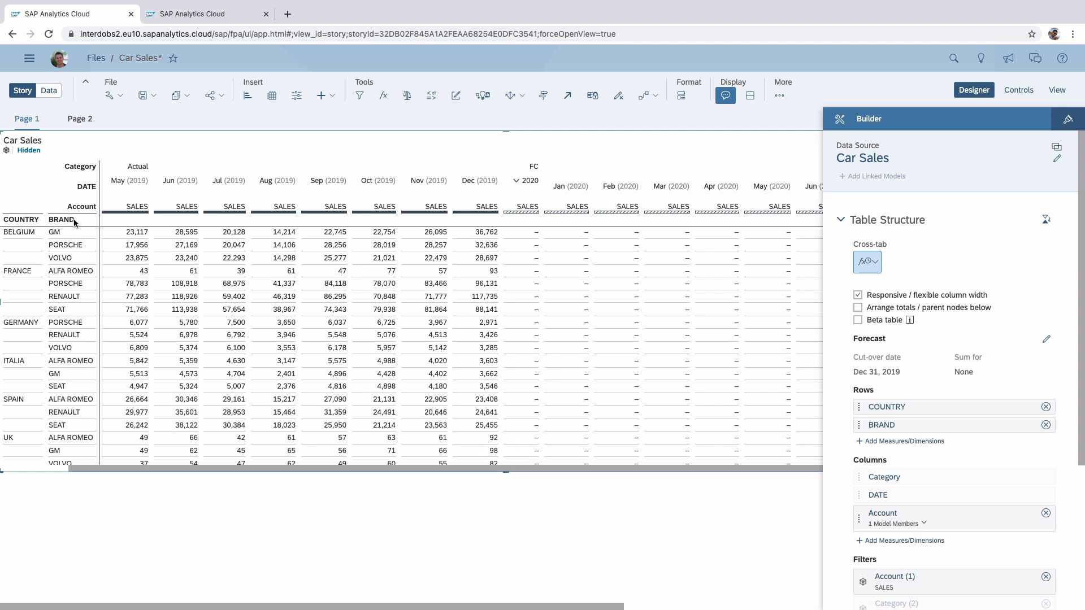
Step: Enter 23456 as the BELGIUM VOLVO Jan 2020 forecast value
{"action": "left_click", "coordinate": [573, 260]}
{"action": "type", "text": "23456"}
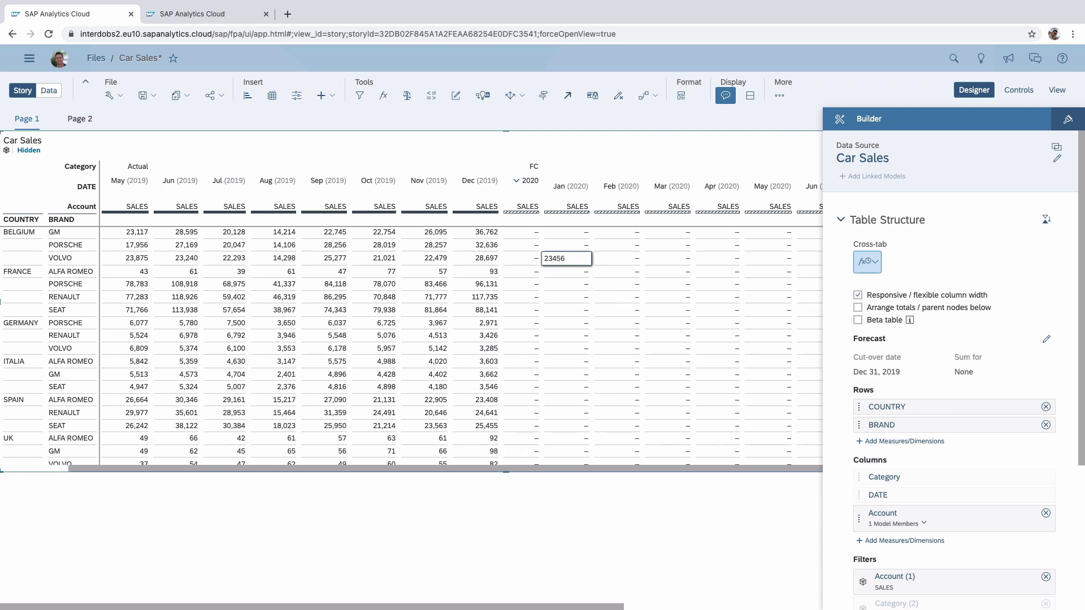
{"action": "left_click", "coordinate": [622, 259]}
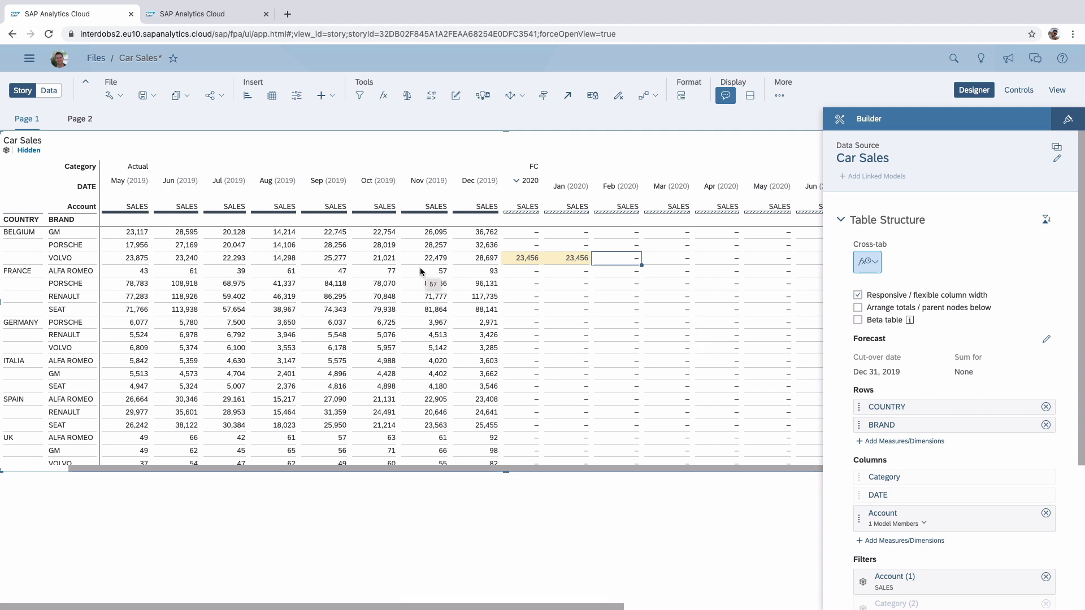
Step: Glance through the navigation menu, then try a predictive forecast from the Feb 2020 RENAULT cell
{"action": "left_click", "coordinate": [29, 59]}
{"action": "left_click", "coordinate": [66, 114]}
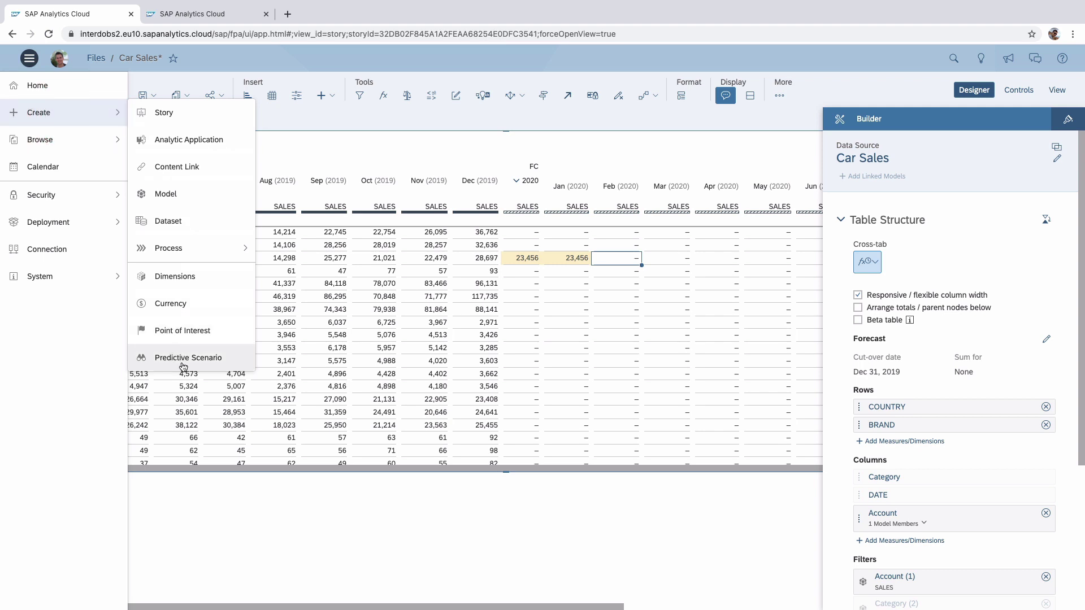
{"action": "left_click", "coordinate": [477, 300]}
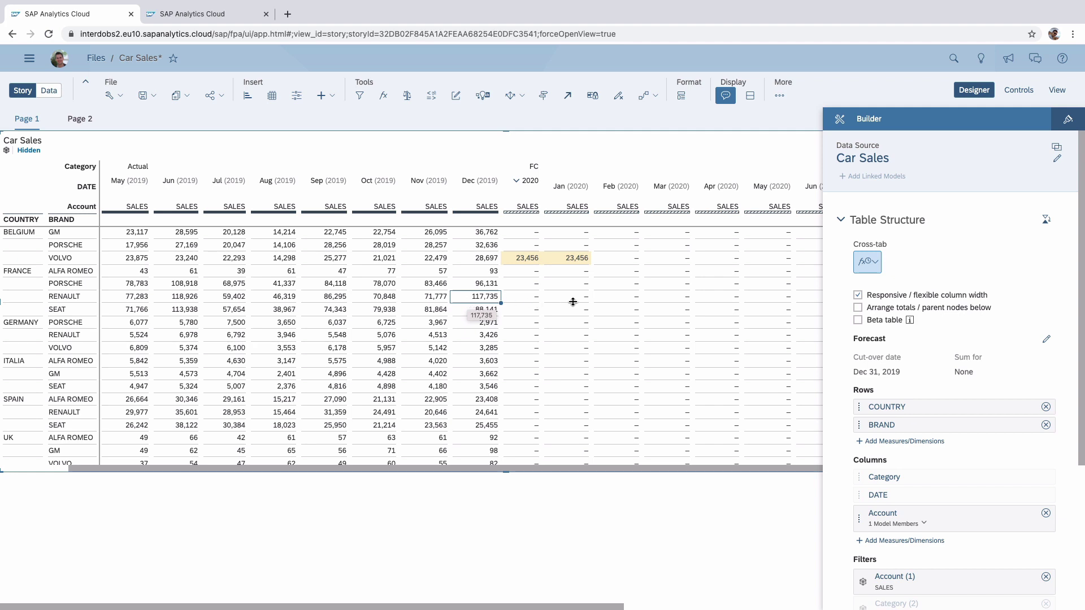
{"action": "left_click", "coordinate": [621, 300]}
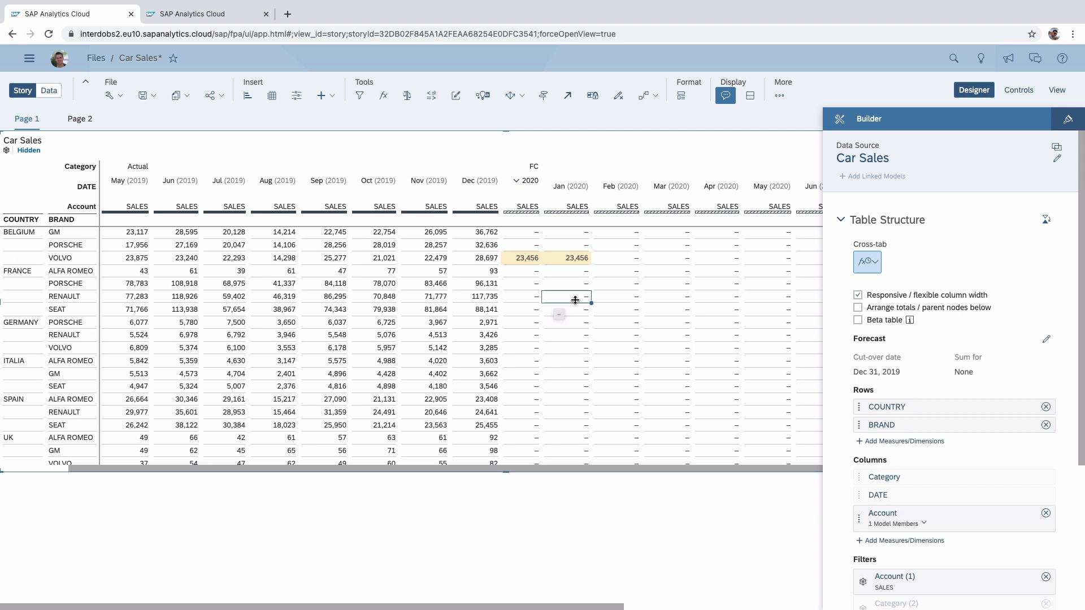
{"action": "left_click", "coordinate": [567, 95]}
Step: Select the Jan 2020 sales cell for FRANCE RENAULT
{"action": "left_click", "coordinate": [24, 273]}
{"action": "left_click", "coordinate": [65, 297]}
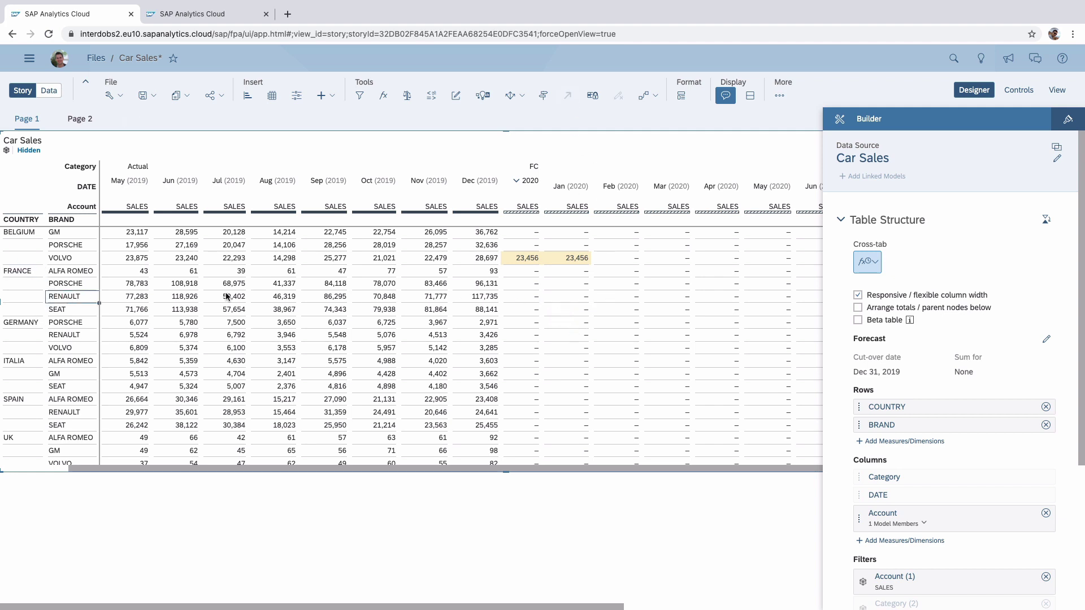
{"action": "left_click", "coordinate": [576, 299]}
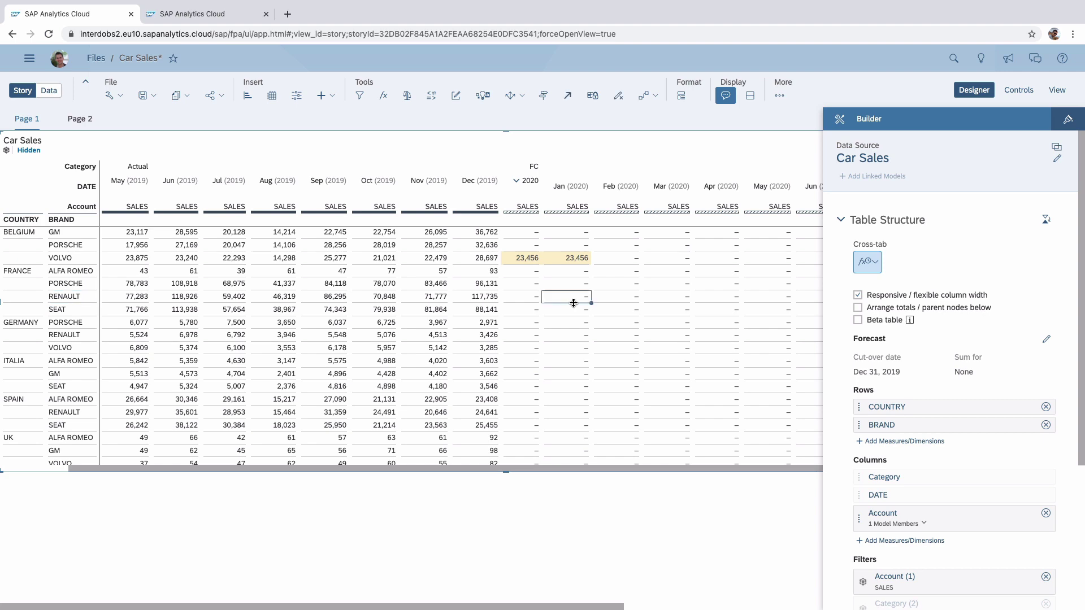
Step: Start a France RENAULT predictive forecast into FC, keep Automatic Forecast, and preview the results
{"action": "left_click", "coordinate": [569, 98]}
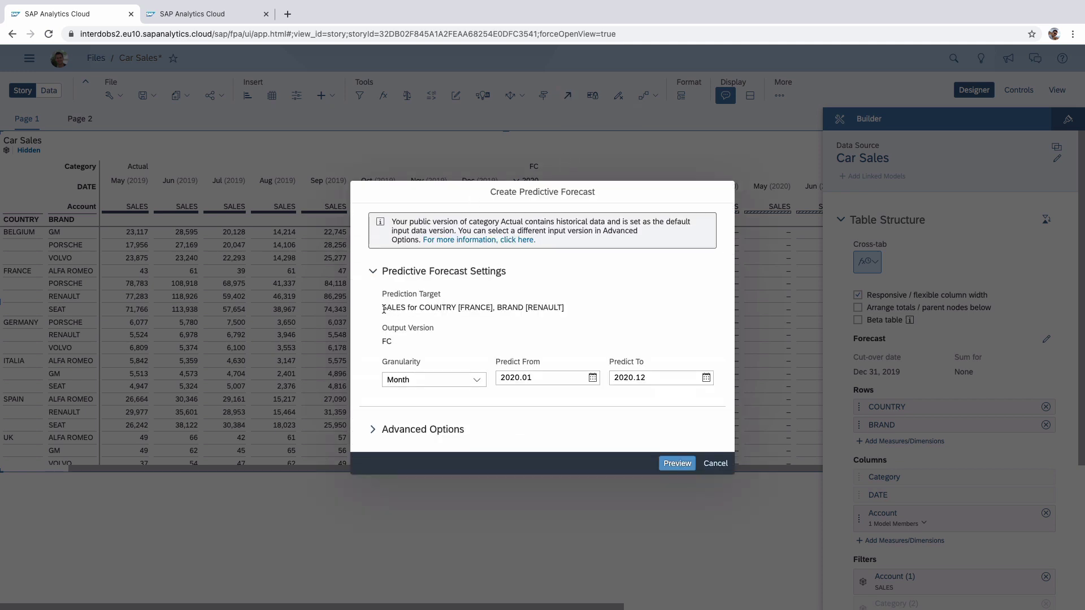
{"action": "left_click_drag", "start_coordinate": [383, 309], "coordinate": [573, 309]}
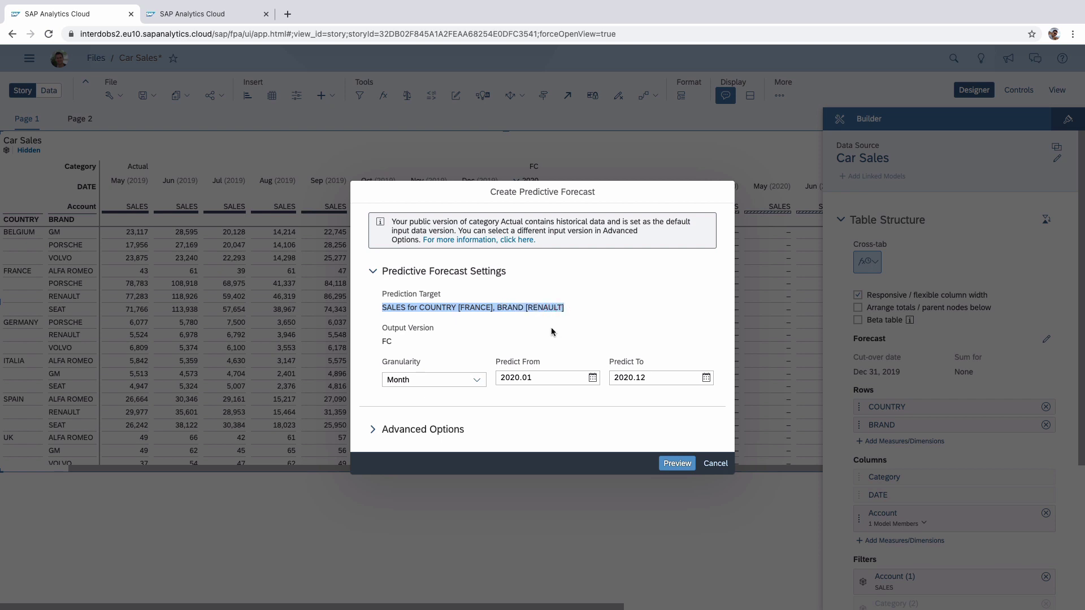
{"action": "left_click", "coordinate": [389, 343]}
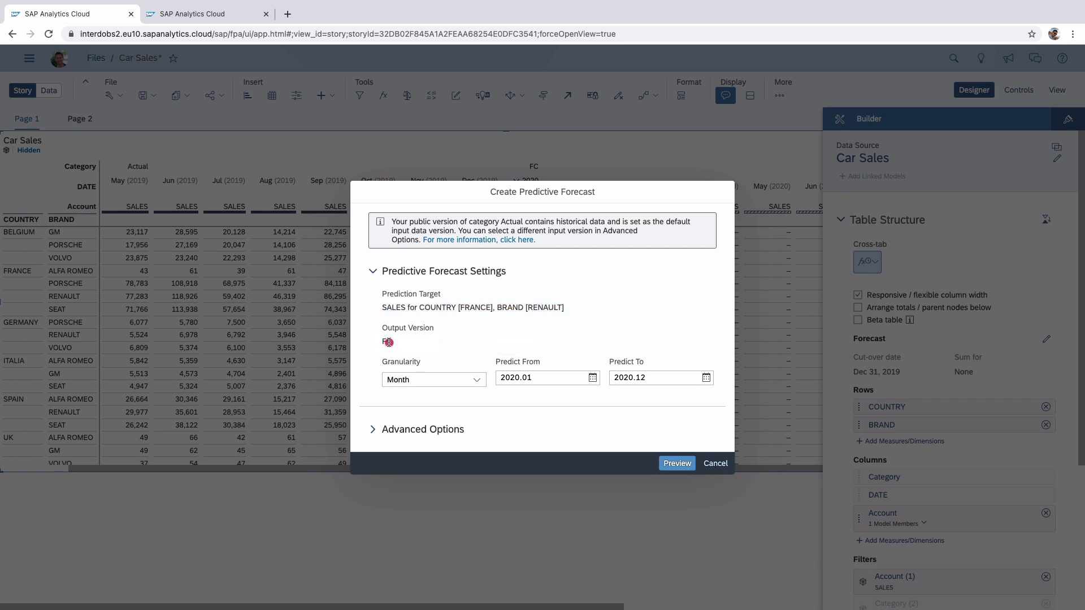
{"action": "left_click", "coordinate": [372, 429]}
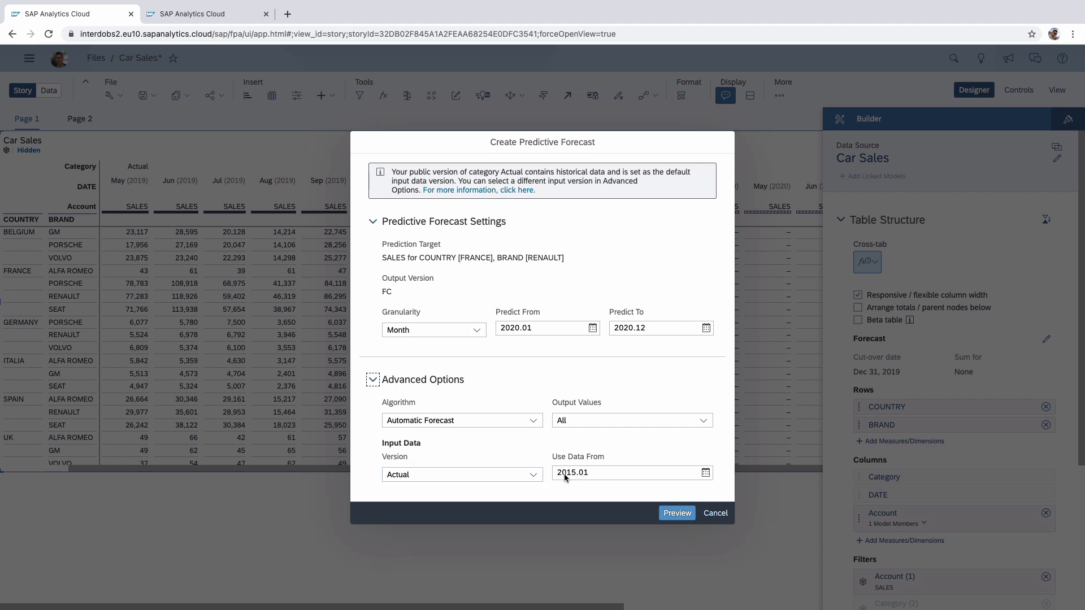
{"action": "left_click", "coordinate": [536, 422]}
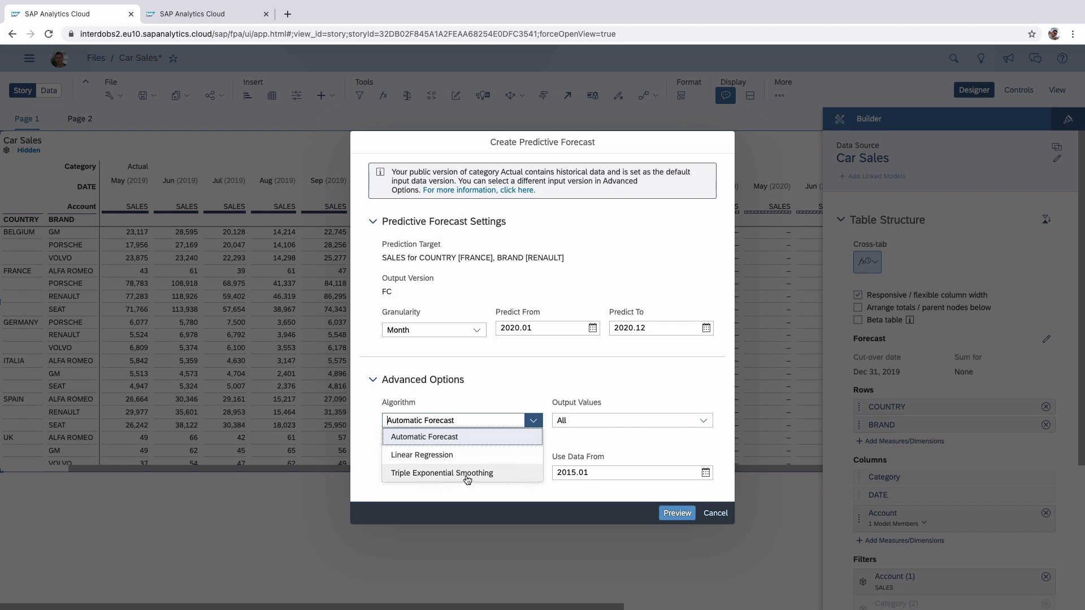
{"action": "left_click", "coordinate": [497, 443]}
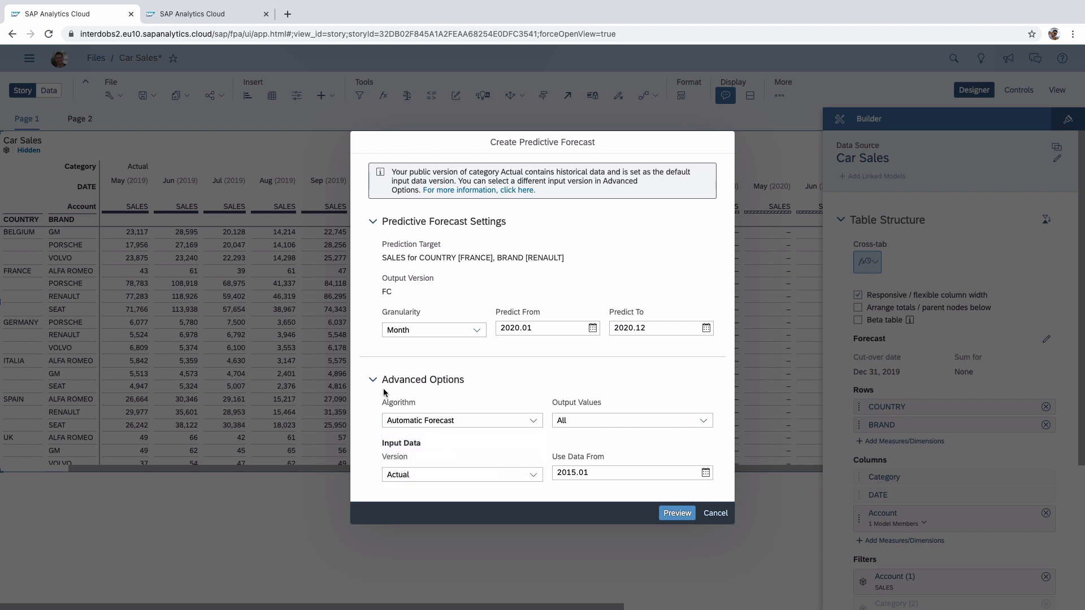
{"action": "left_click", "coordinate": [669, 516]}
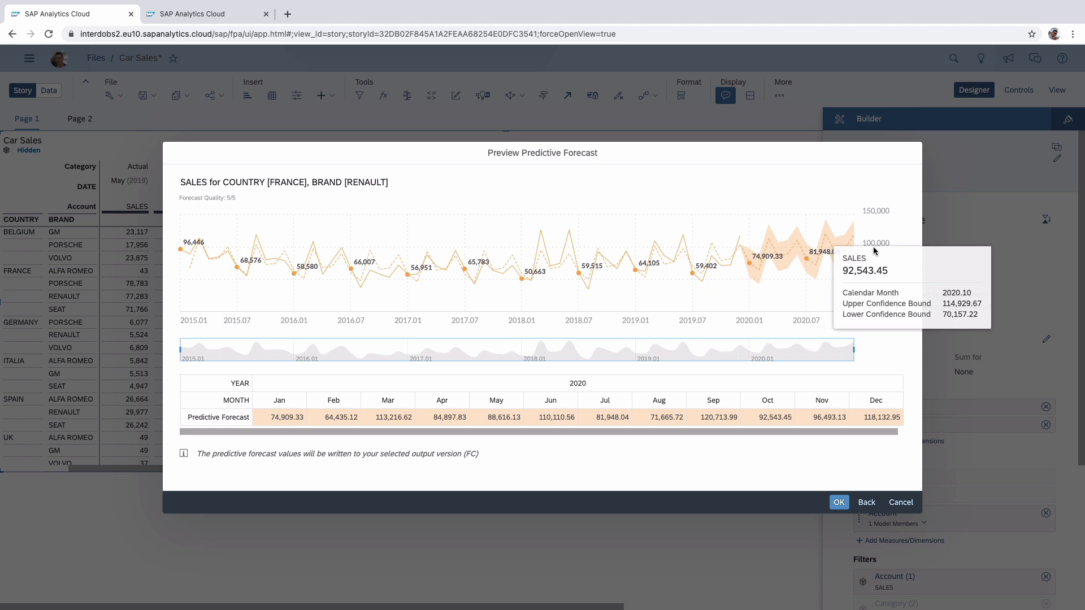
Step: Accept the previewed forecast, starting at 74,909 in Jan, into the FC version
{"action": "left_click", "coordinate": [839, 503]}
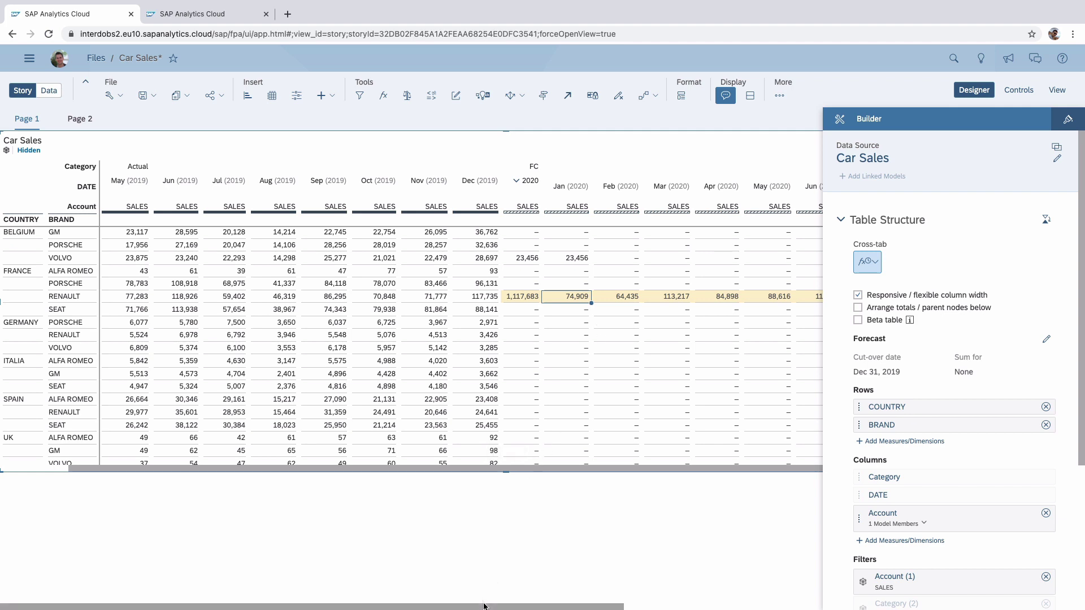
{"action": "left_click_drag", "start_coordinate": [483, 605], "coordinate": [483, 576]}
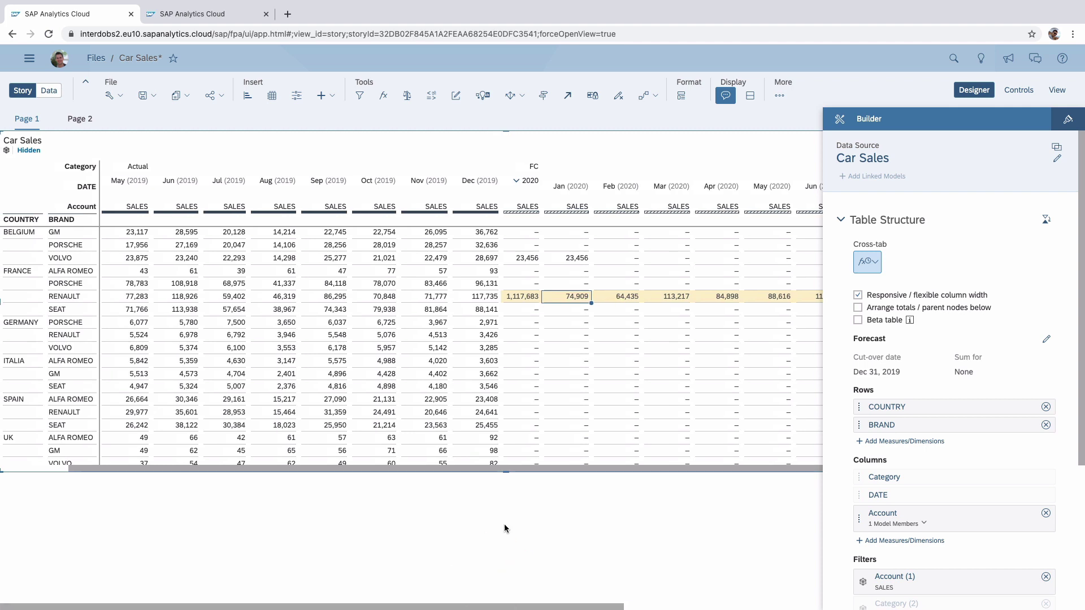
{"action": "left_click_drag", "start_coordinate": [564, 309], "coordinate": [563, 345]}
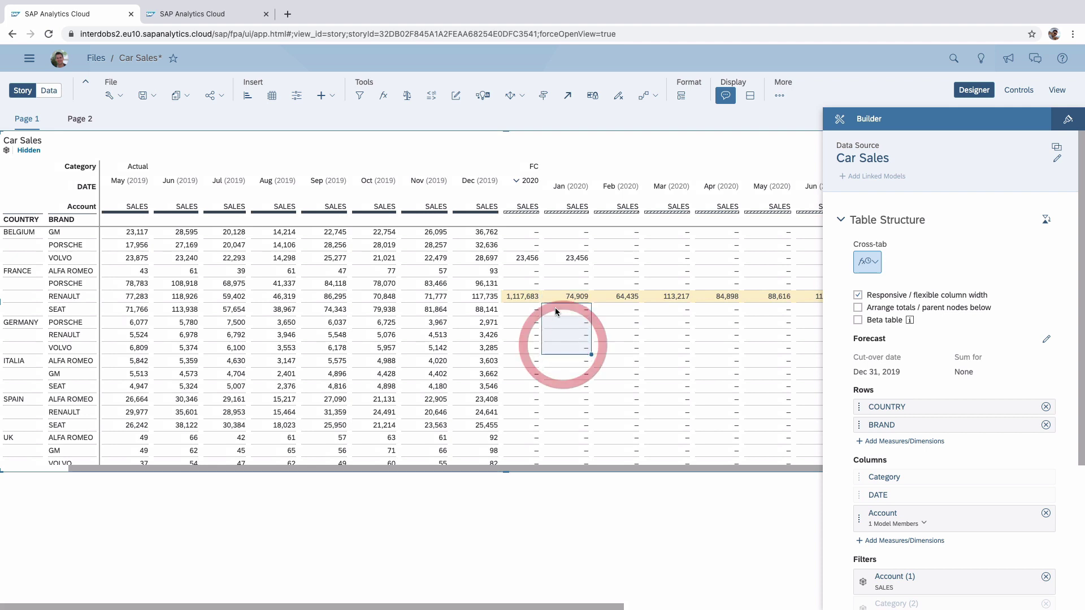
{"action": "left_click", "coordinate": [567, 95]}
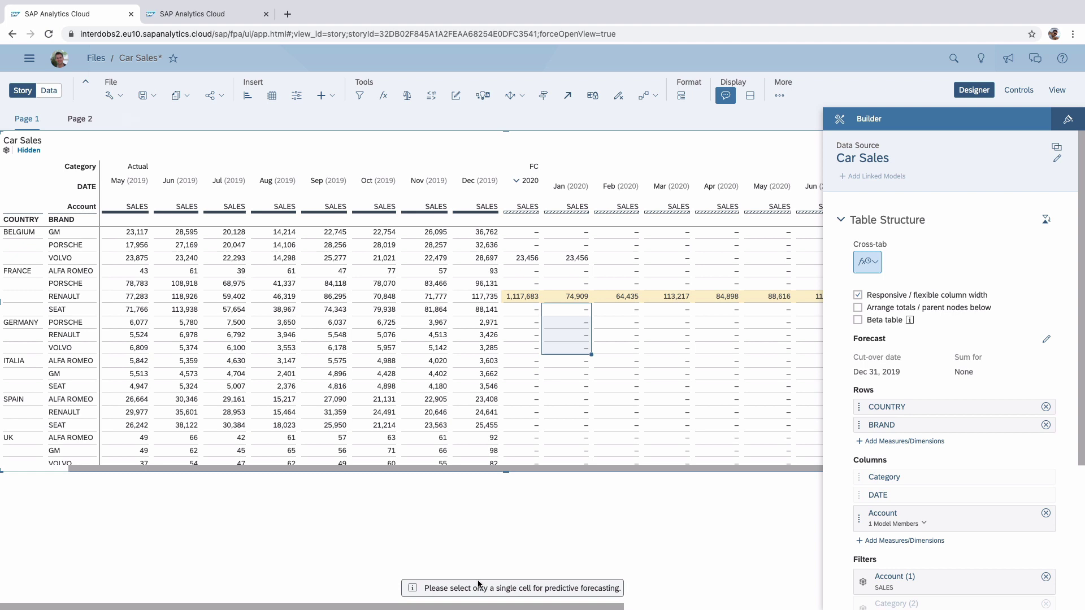
{"action": "left_click", "coordinate": [576, 311]}
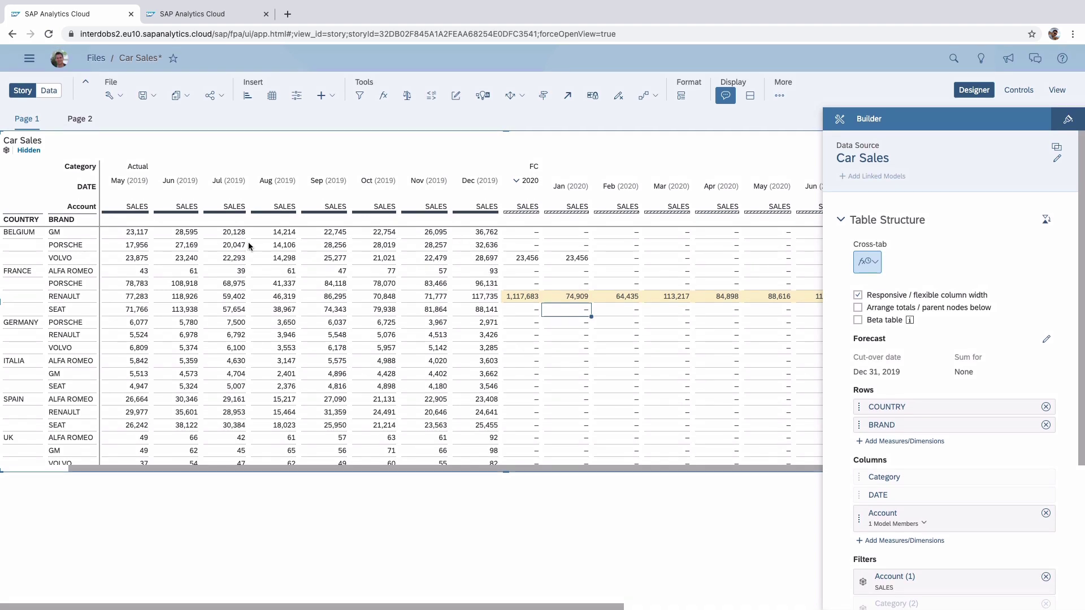
Step: Create a new Time Series predictive scenario and save it under the name Car Sales FC
{"action": "left_click", "coordinate": [566, 311]}
{"action": "left_click", "coordinate": [215, 16]}
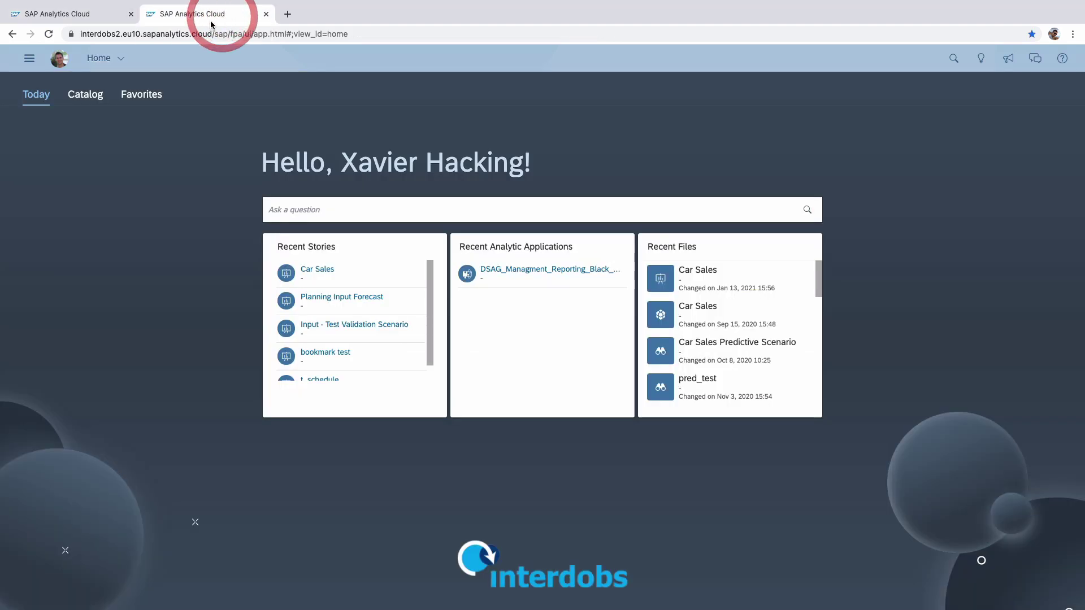
{"action": "left_click", "coordinate": [29, 59]}
{"action": "mouse_move", "coordinate": [88, 119]}
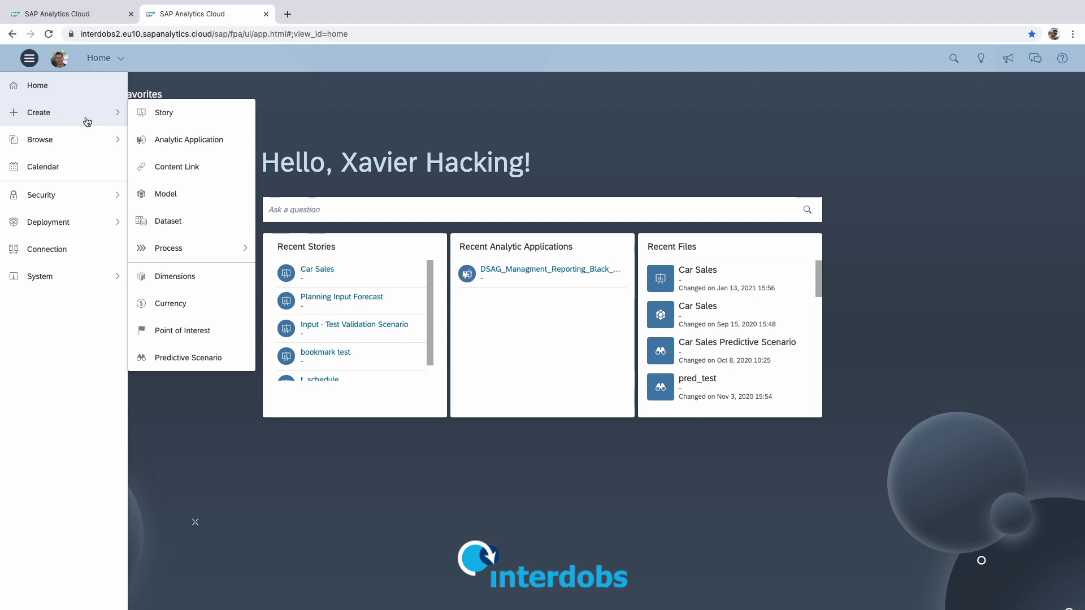
{"action": "left_click", "coordinate": [213, 357]}
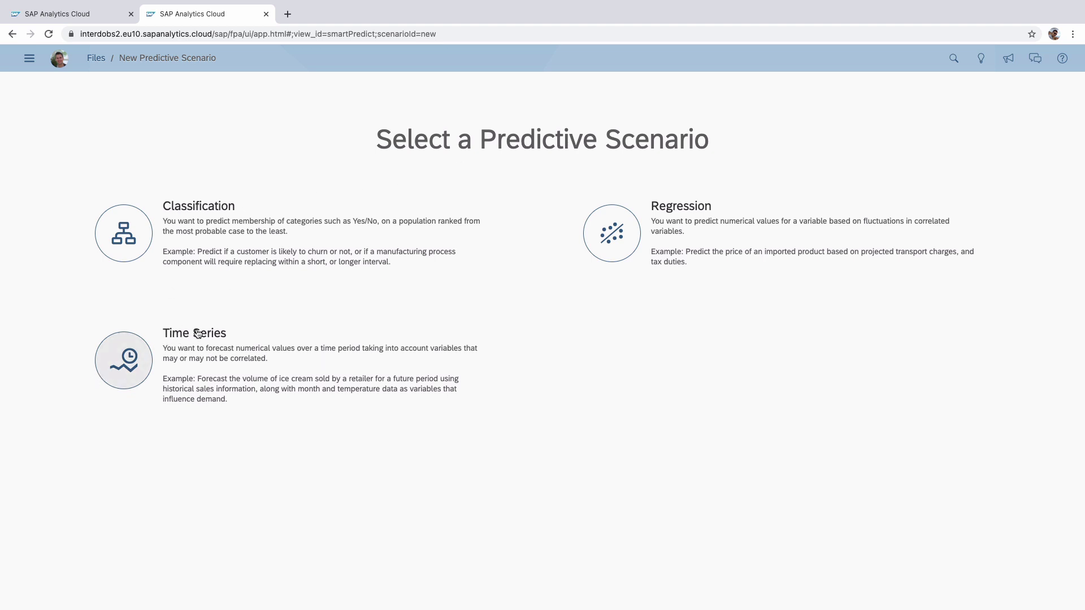
{"action": "left_click", "coordinate": [132, 363]}
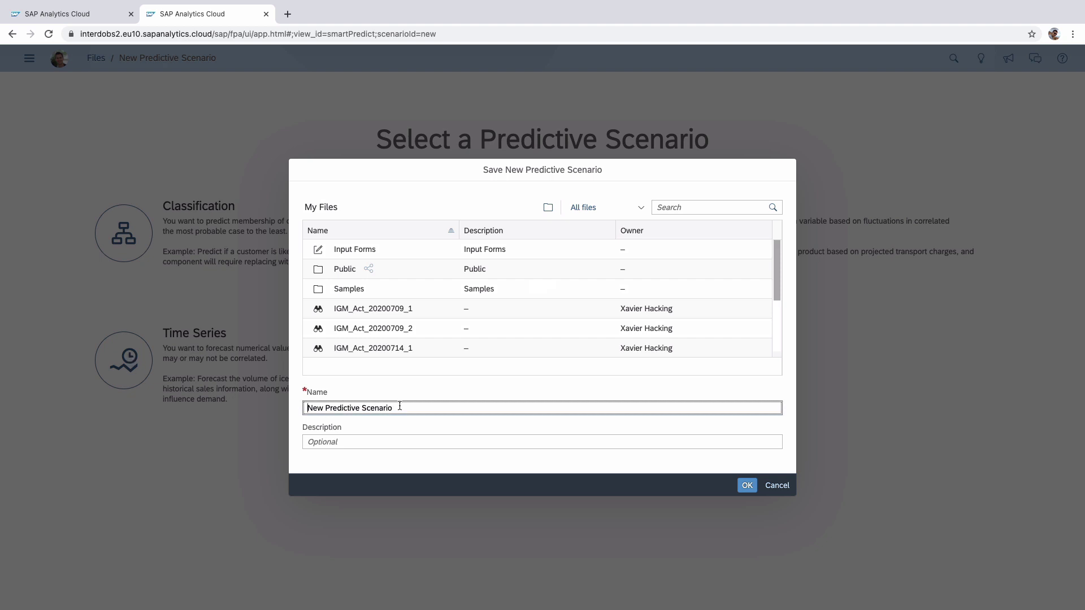
{"action": "key", "text": "ctrl+a"}
{"action": "type", "text": "C"}
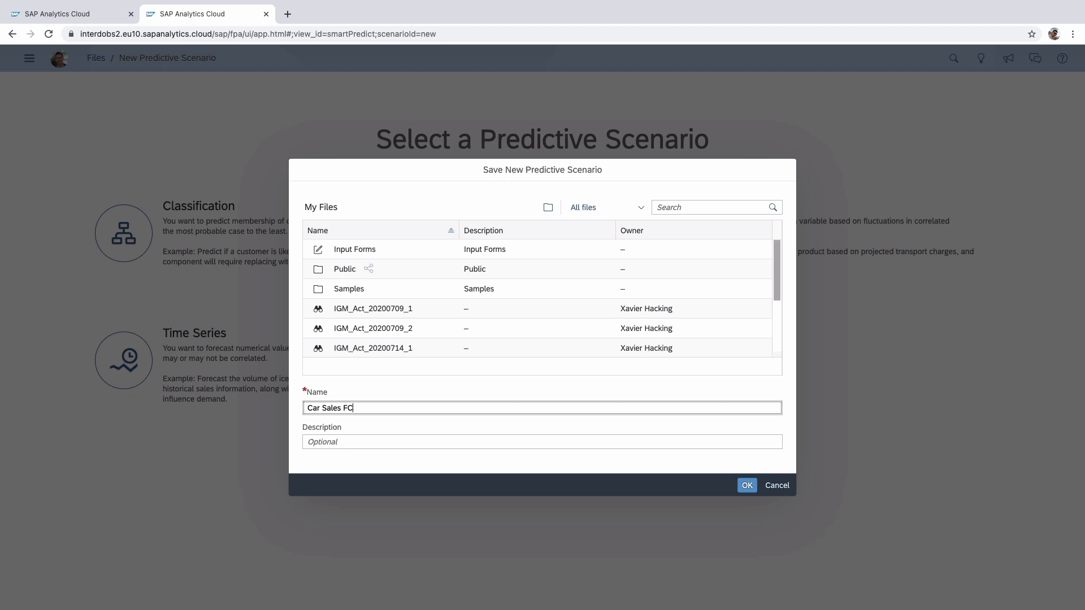
{"action": "left_click", "coordinate": [747, 485]}
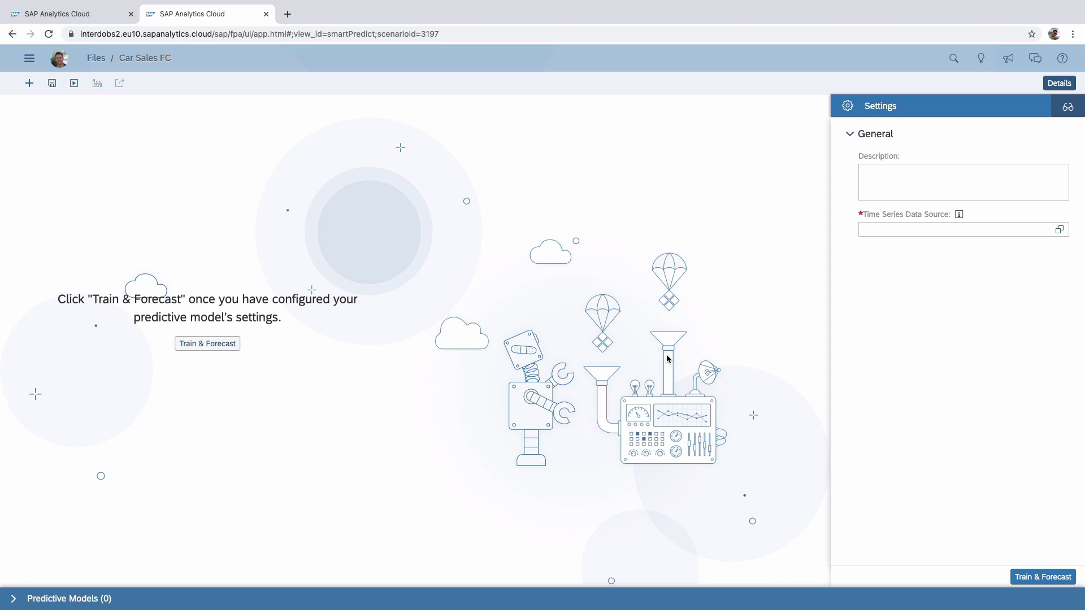
Step: Search for 'Car Sales' and pick the Car Sales model as the time series data source
{"action": "left_click", "coordinate": [1060, 230]}
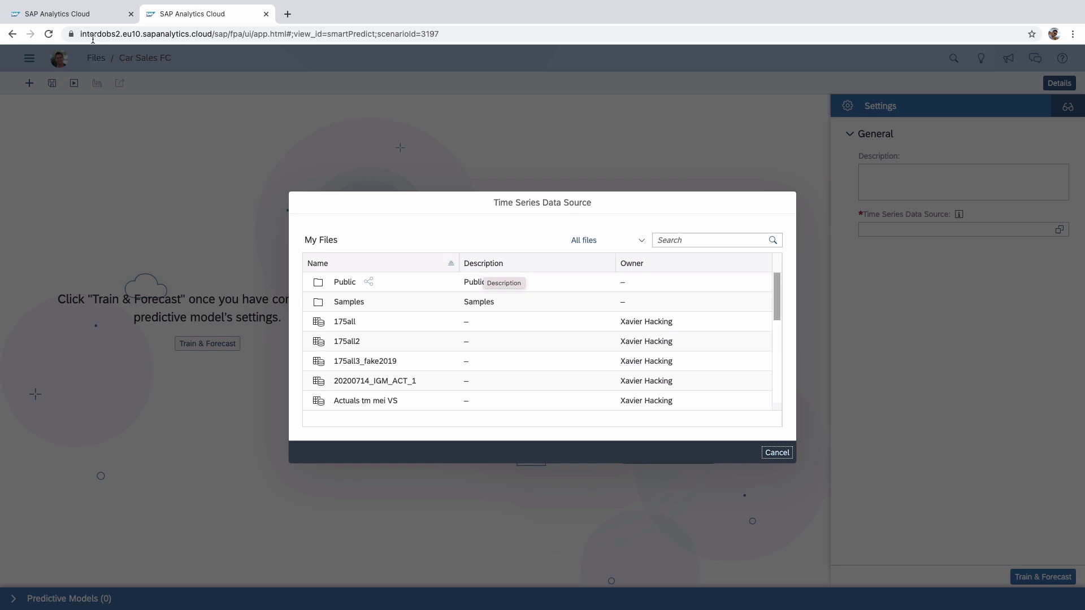
{"action": "left_click", "coordinate": [78, 14]}
{"action": "left_click", "coordinate": [178, 12]}
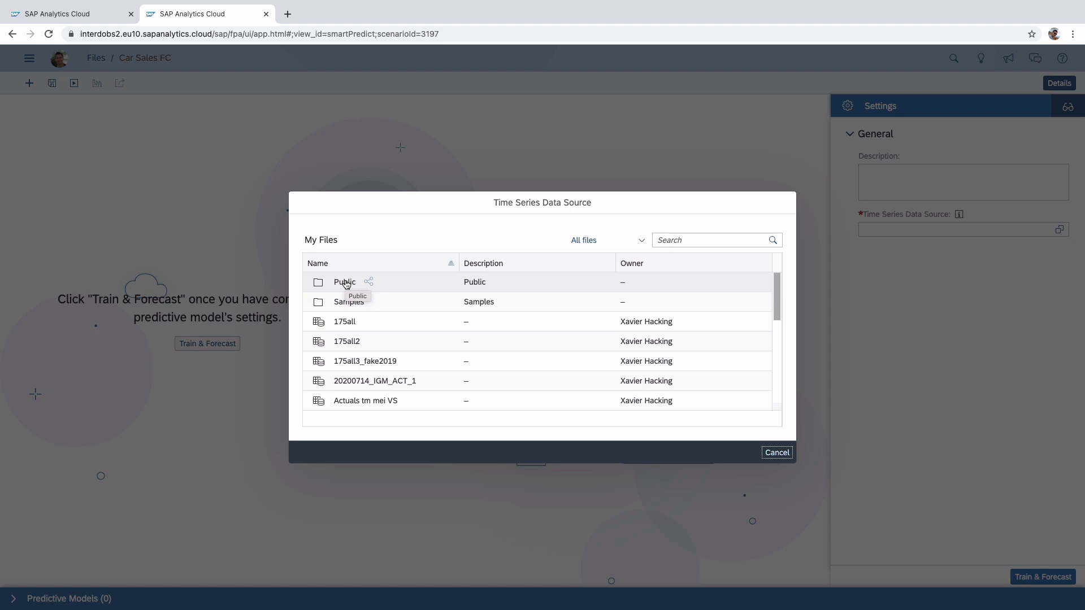
{"action": "left_click", "coordinate": [694, 239]}
{"action": "type", "text": "Car "}
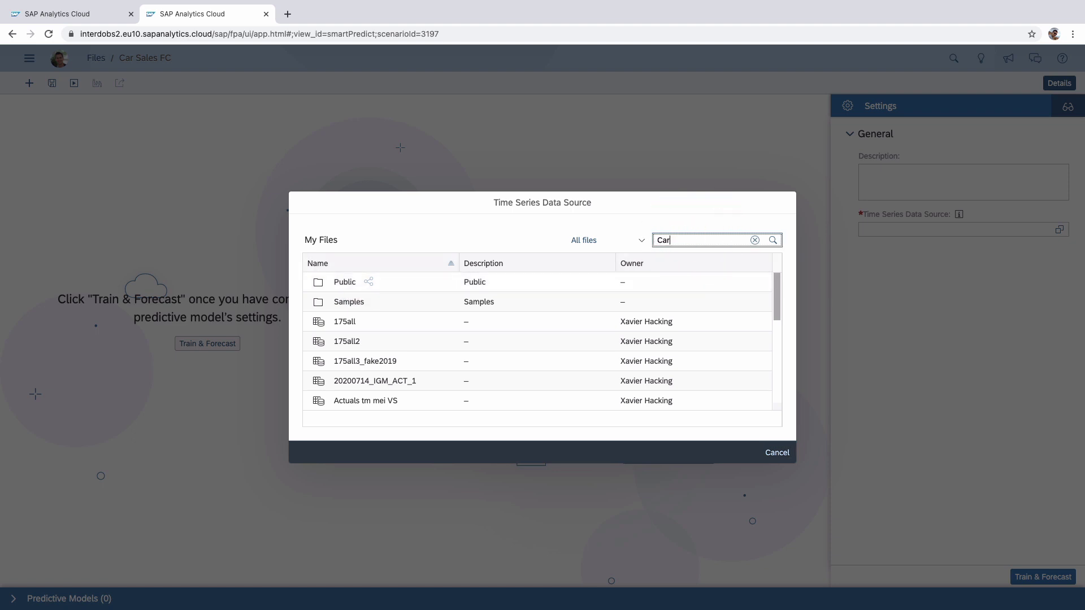
{"action": "type", "text": "Sales"}
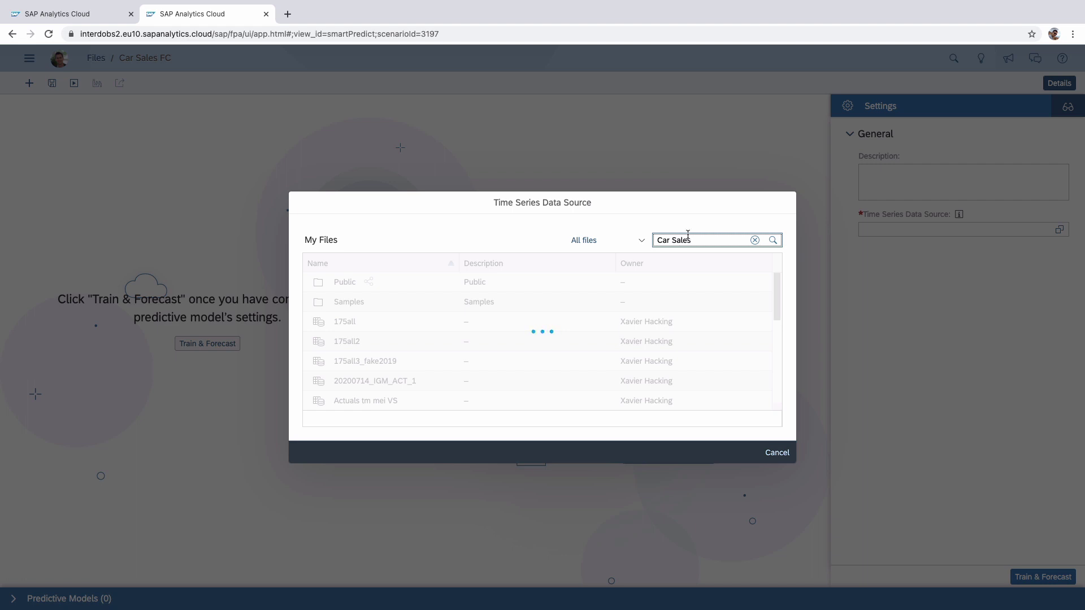
{"action": "left_click", "coordinate": [347, 282]}
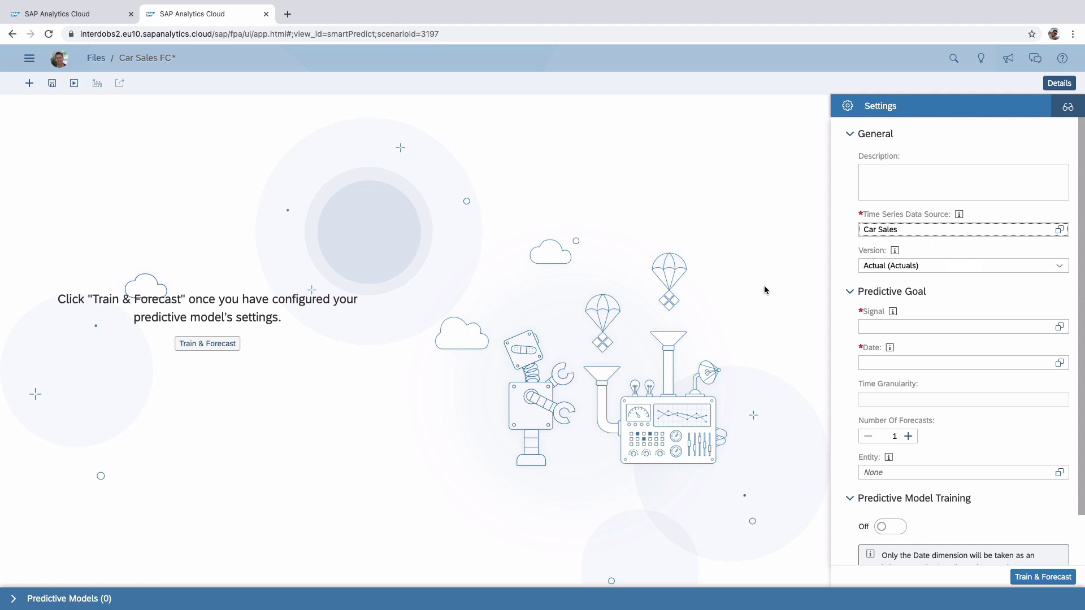
Step: Keep Version Actual, with SALES as the signal and DATE as the date dimension
{"action": "left_click", "coordinate": [1060, 267]}
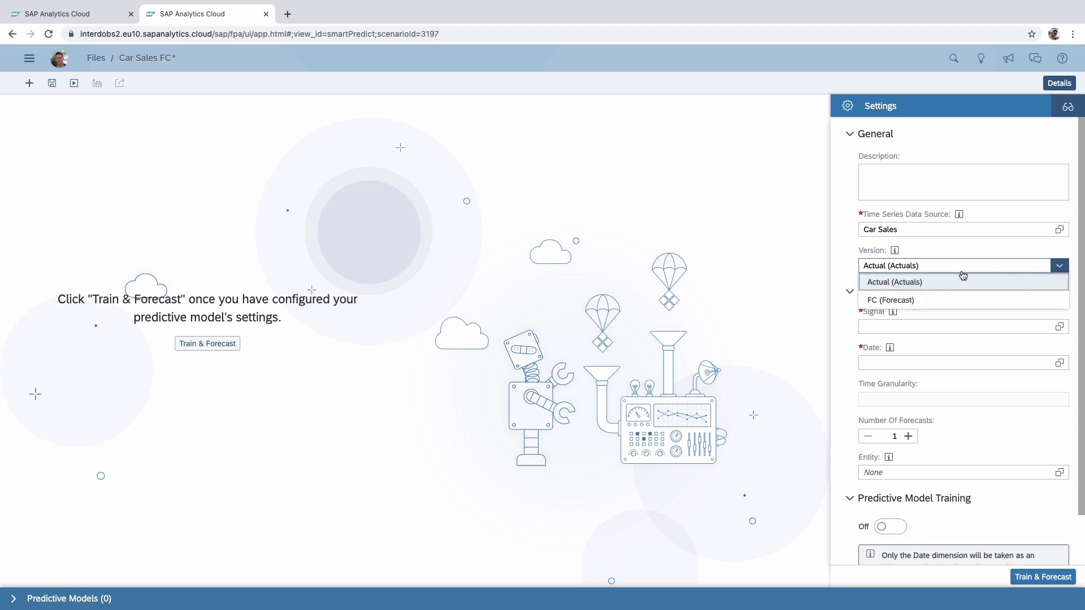
{"action": "left_click", "coordinate": [938, 283]}
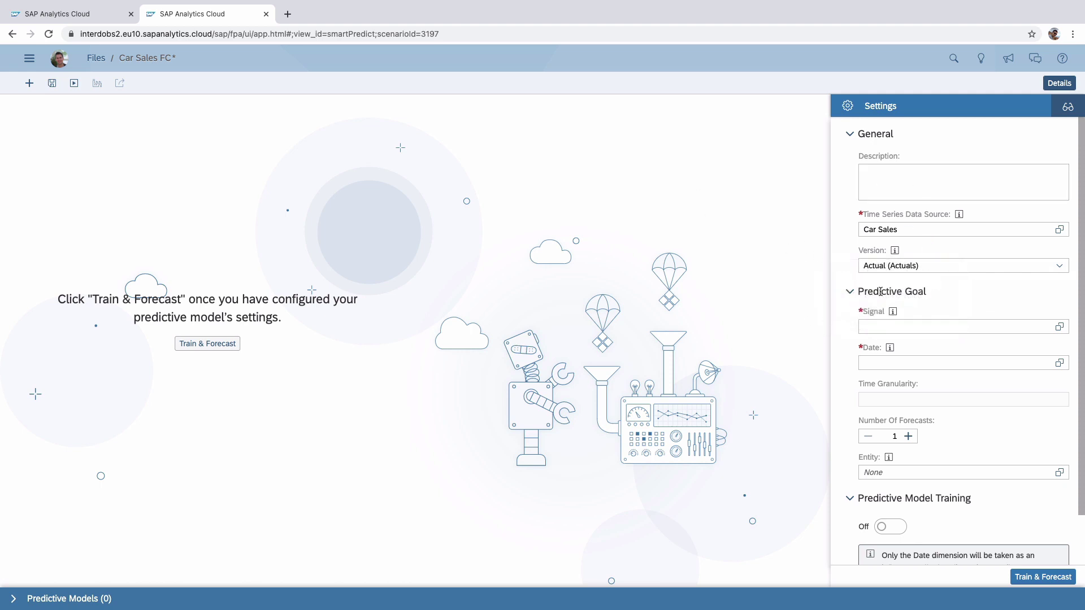
{"action": "left_click", "coordinate": [1058, 328]}
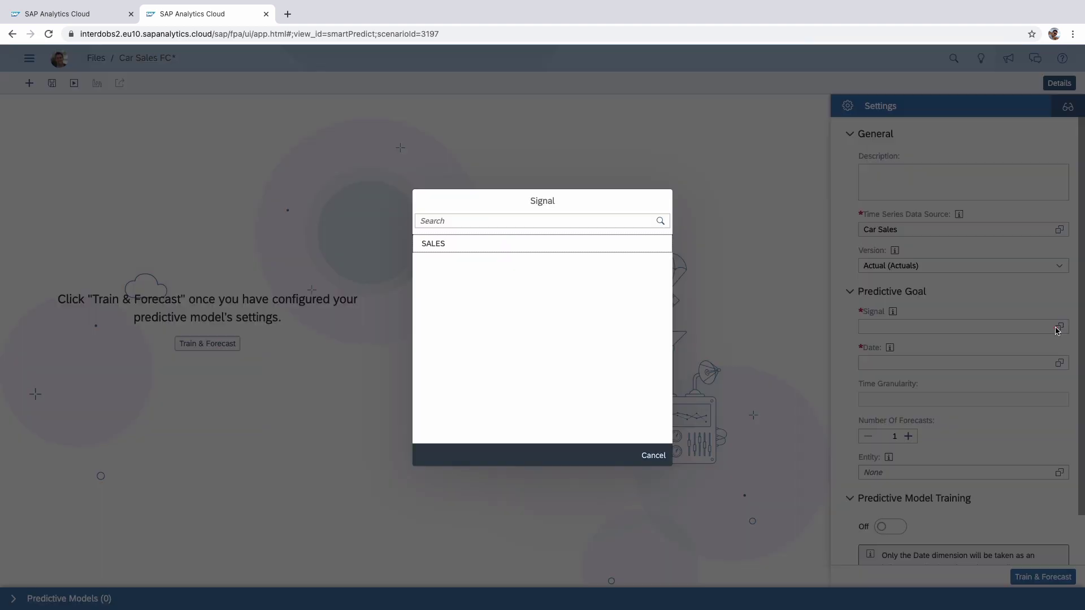
{"action": "left_click", "coordinate": [433, 247]}
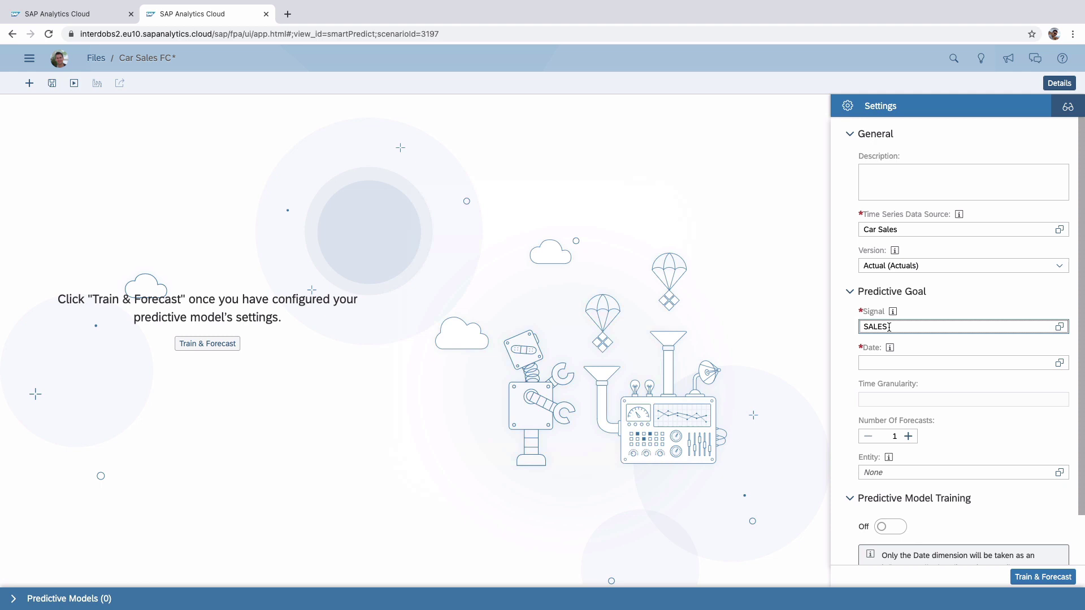
{"action": "left_click", "coordinate": [1058, 363]}
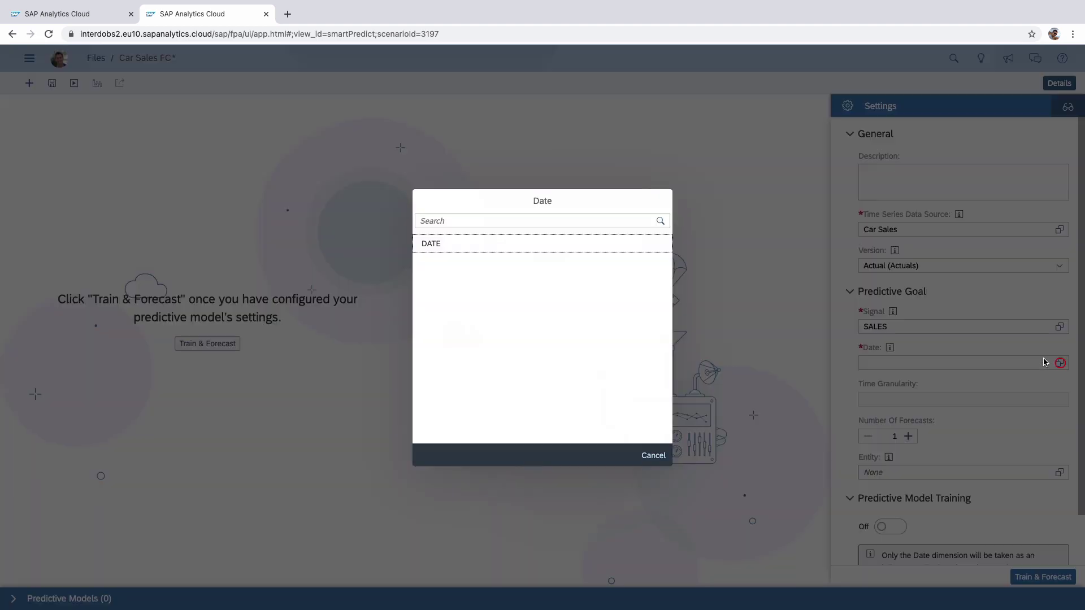
{"action": "left_click", "coordinate": [436, 244]}
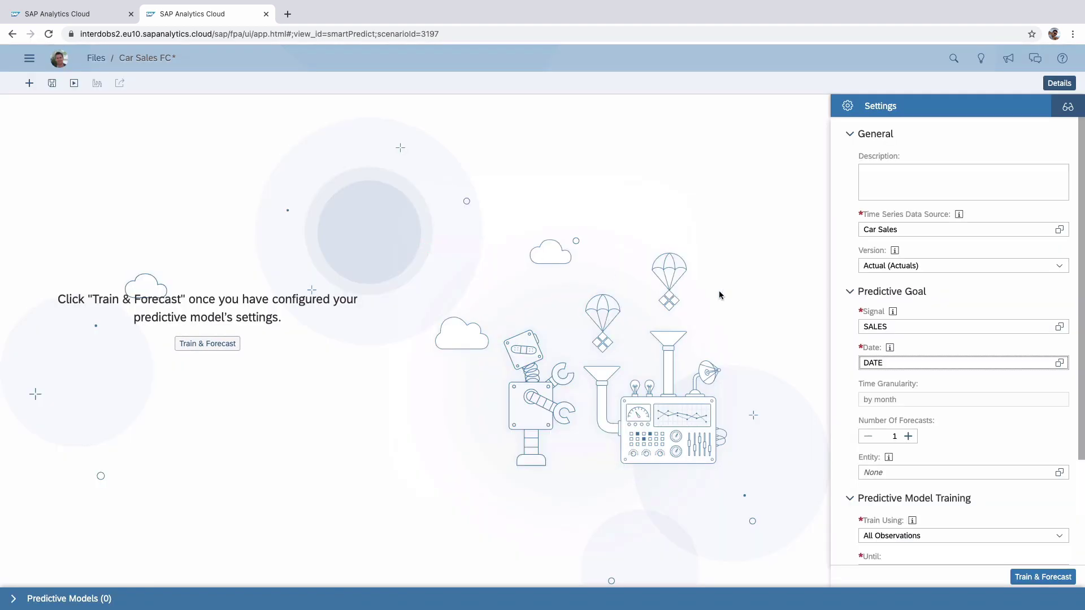
{"action": "scroll", "coordinate": [857, 345], "scroll_direction": "down", "scroll_amount": 5}
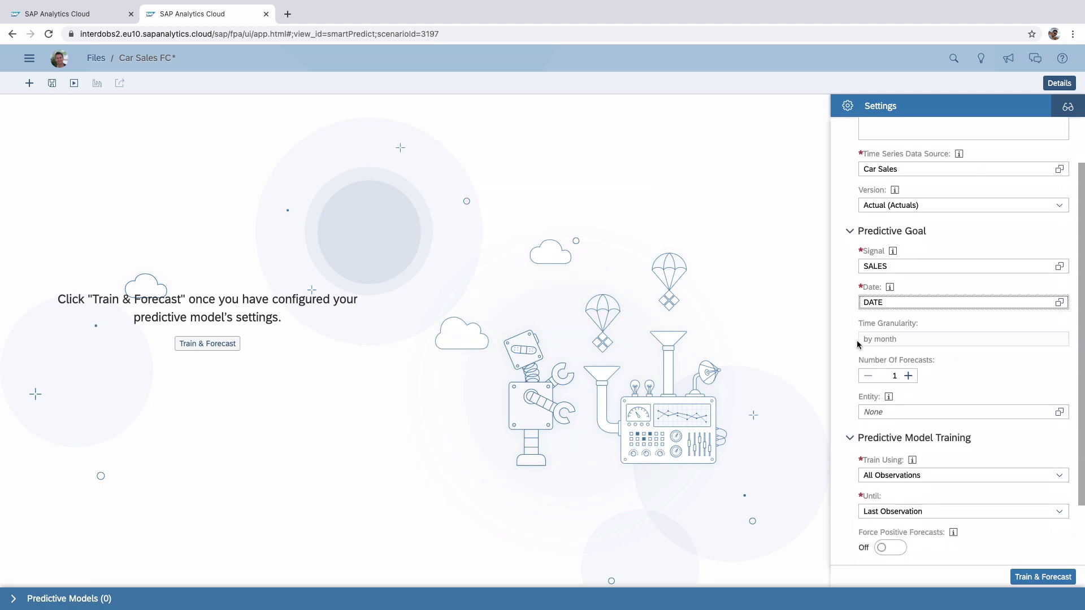
Step: Raise the Number Of Forecasts to 12
{"action": "left_click", "coordinate": [908, 311]}
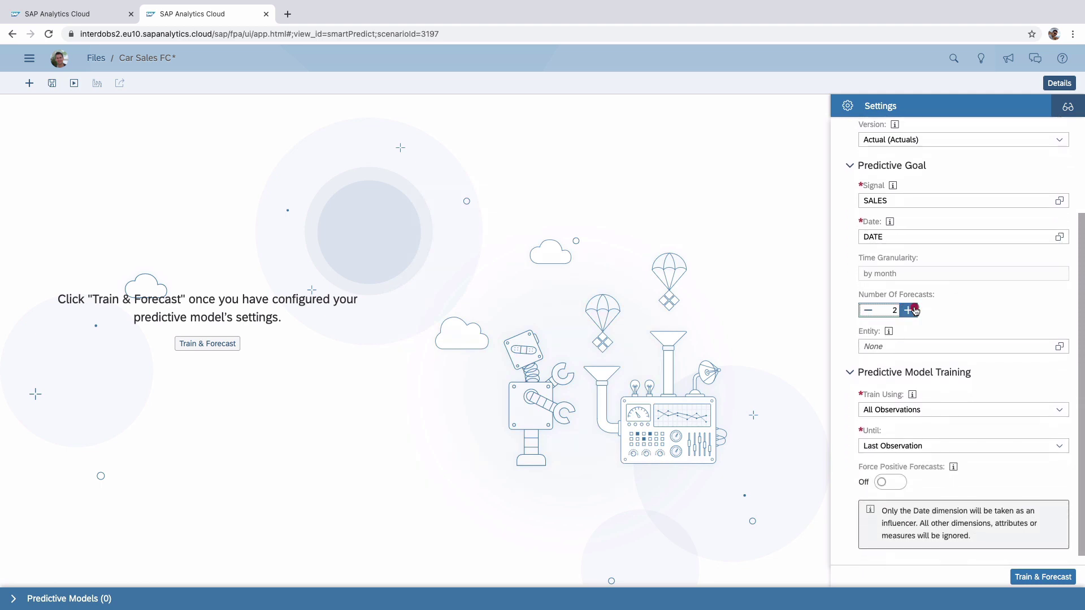
{"action": "left_click", "coordinate": [908, 310]}
{"action": "left_click", "coordinate": [908, 310]}
{"action": "left_click", "coordinate": [909, 310]}
{"action": "left_click", "coordinate": [910, 311]}
Step: Set BRAND and COUNTRY as the entity dimensions, matching the story table's rows
{"action": "mouse_move", "coordinate": [891, 333]}
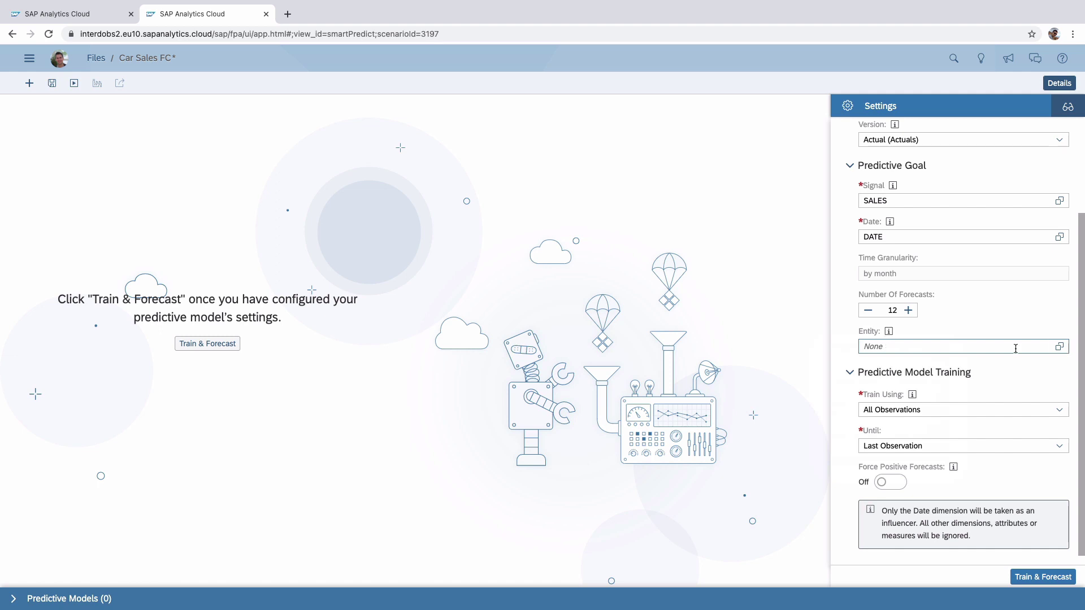
{"action": "left_click", "coordinate": [1059, 346]}
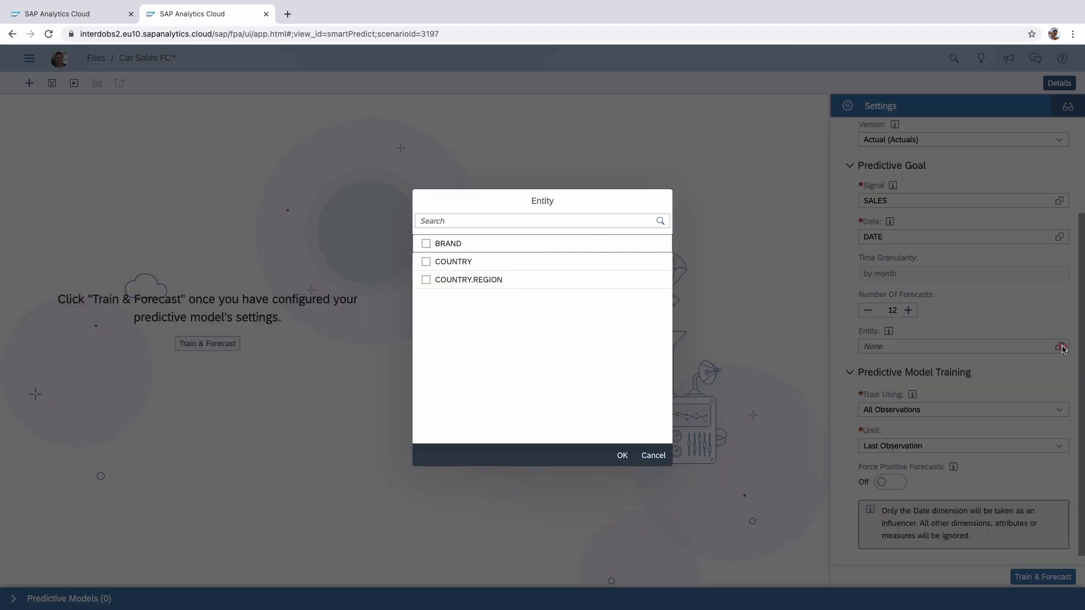
{"action": "left_click", "coordinate": [425, 244]}
{"action": "left_click", "coordinate": [427, 281]}
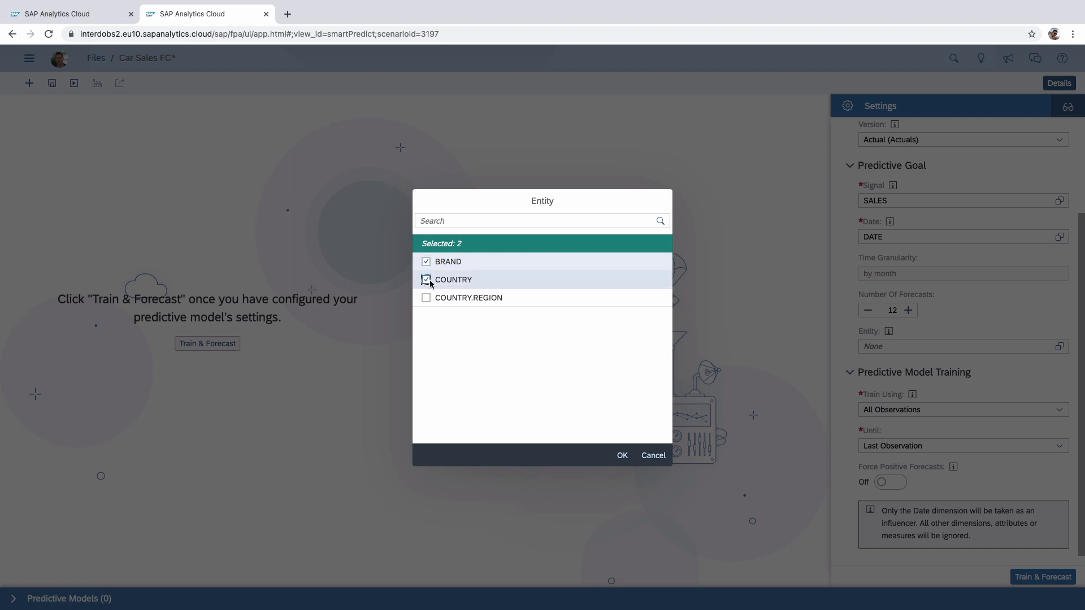
{"action": "left_click", "coordinate": [622, 455]}
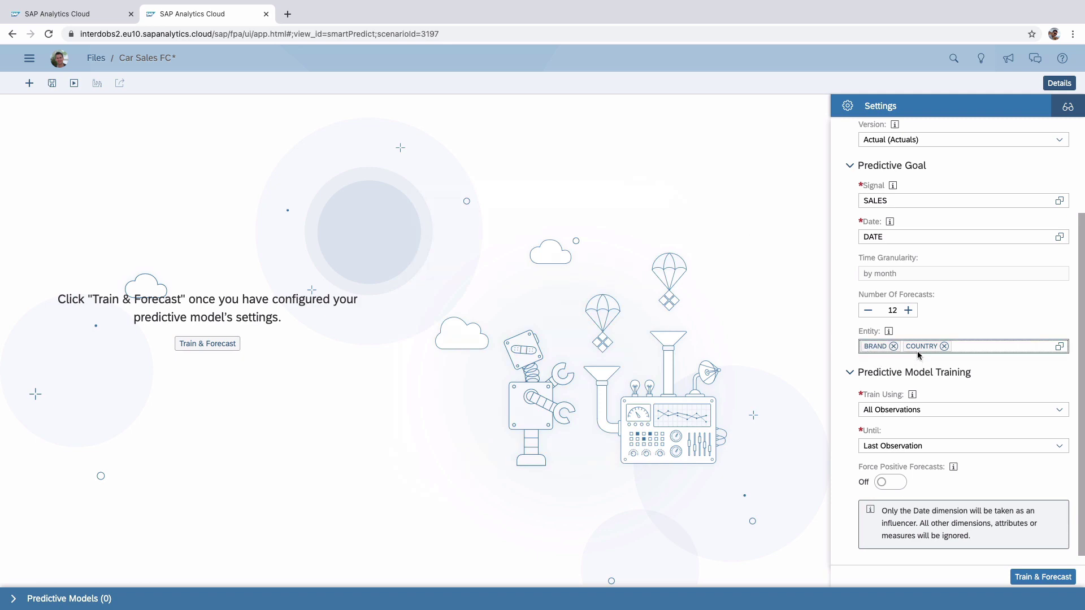
{"action": "left_click", "coordinate": [73, 13]}
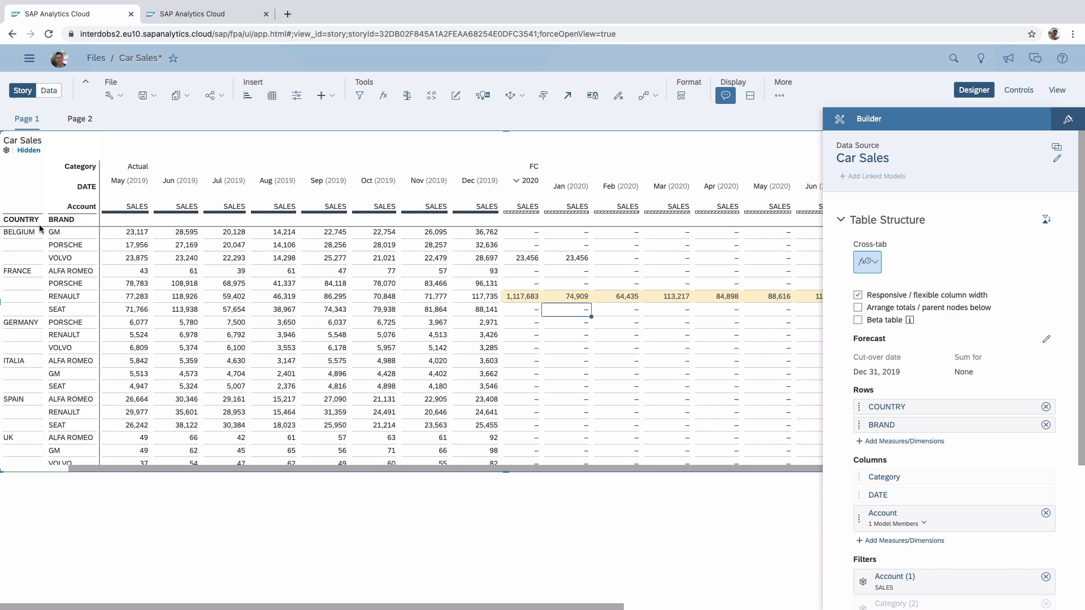
{"action": "left_click_drag", "start_coordinate": [26, 232], "coordinate": [69, 442]}
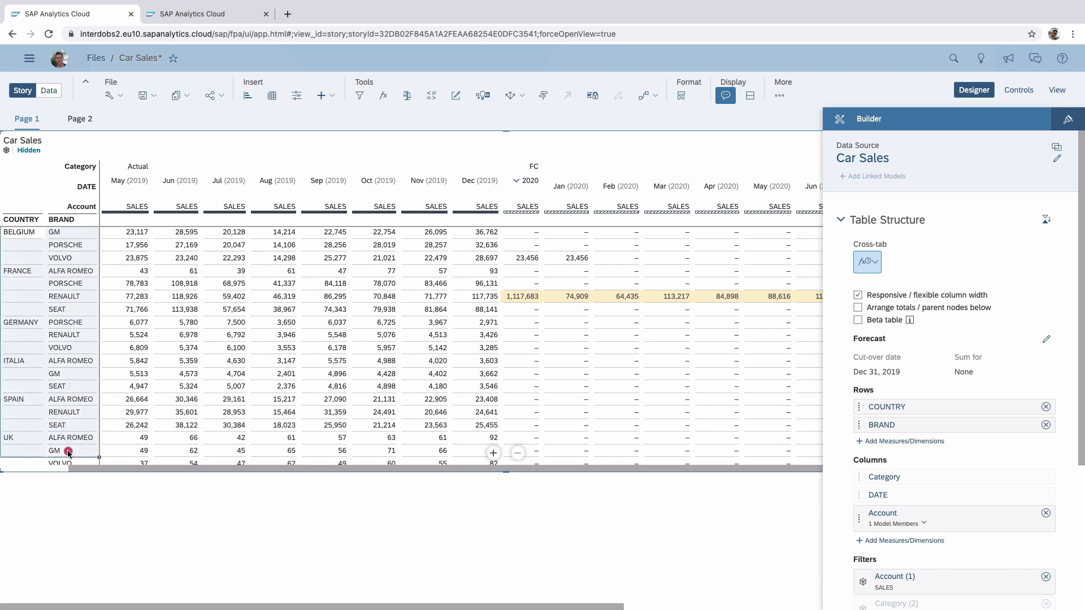
{"action": "left_click", "coordinate": [192, 14]}
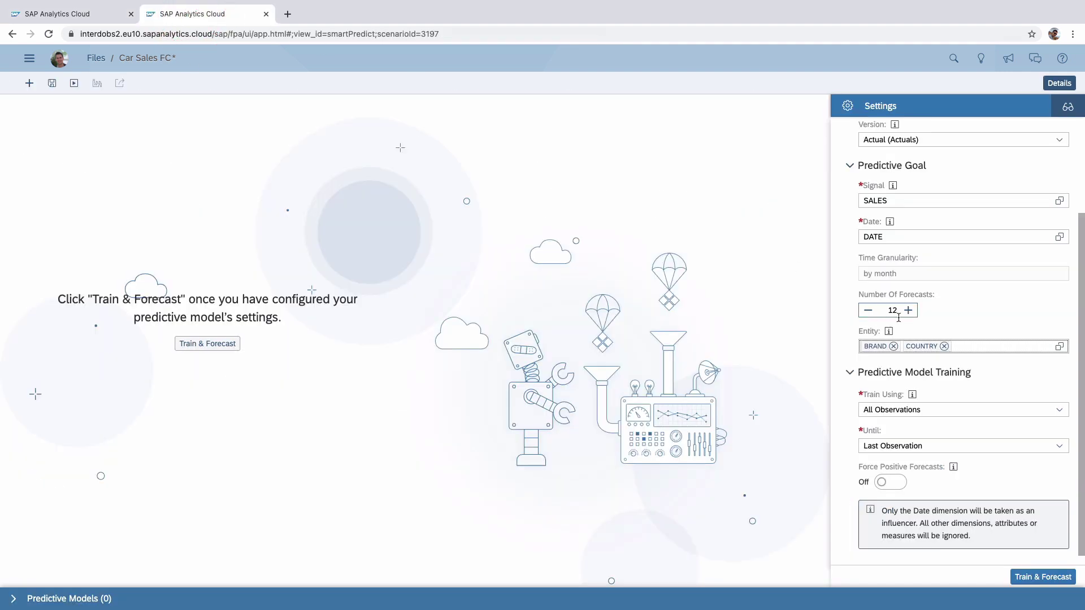
Step: Train using All Observations until the Last Observation
{"action": "scroll", "coordinate": [1012, 387], "scroll_direction": "down", "scroll_amount": 1}
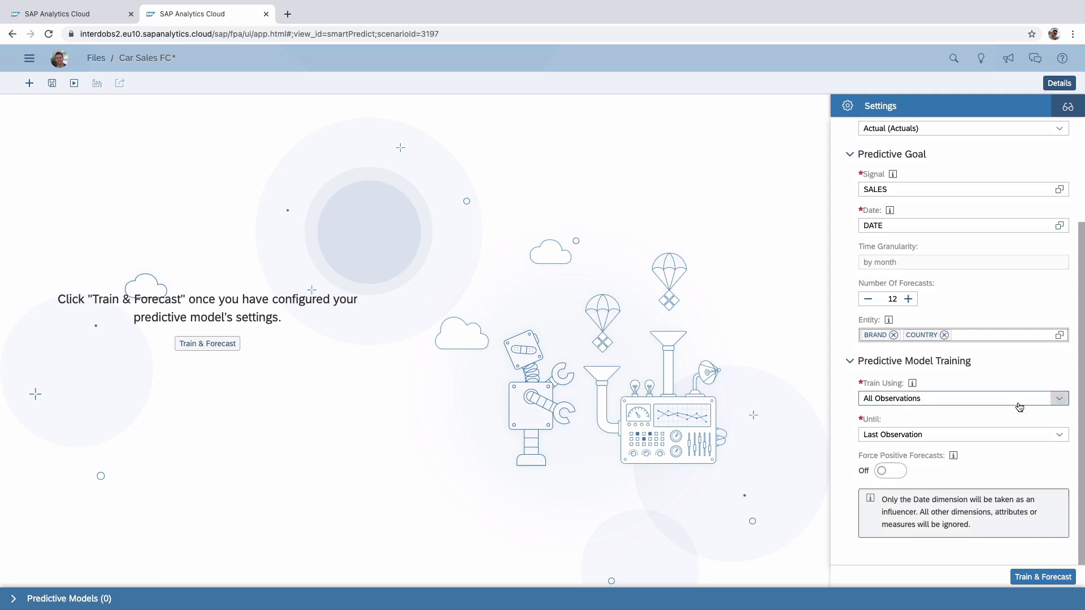
{"action": "left_click", "coordinate": [1053, 401]}
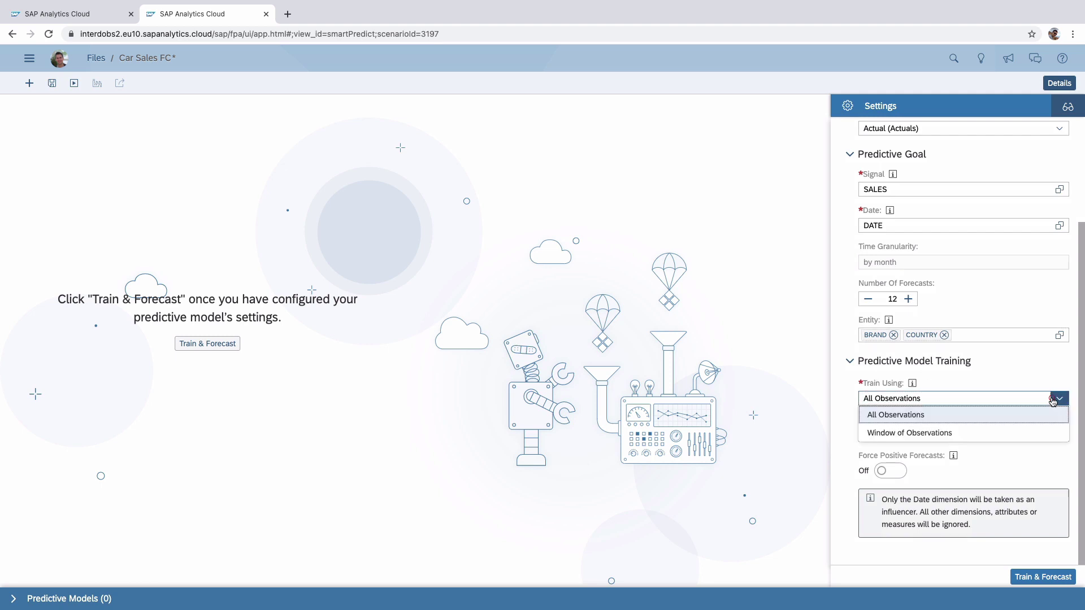
{"action": "left_click", "coordinate": [912, 416]}
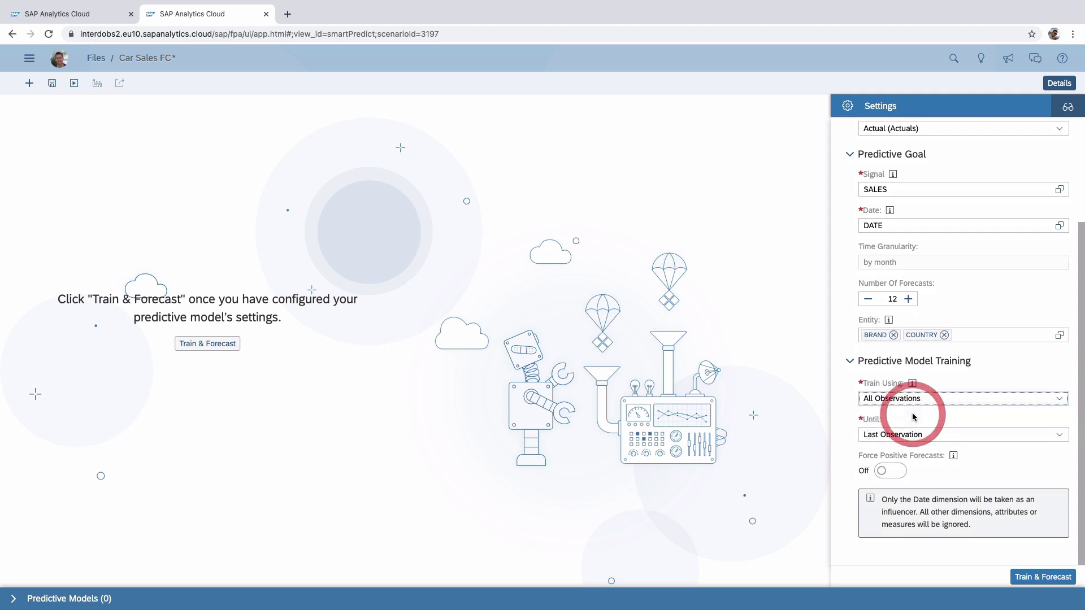
{"action": "left_click", "coordinate": [1056, 435]}
{"action": "left_click", "coordinate": [922, 451]}
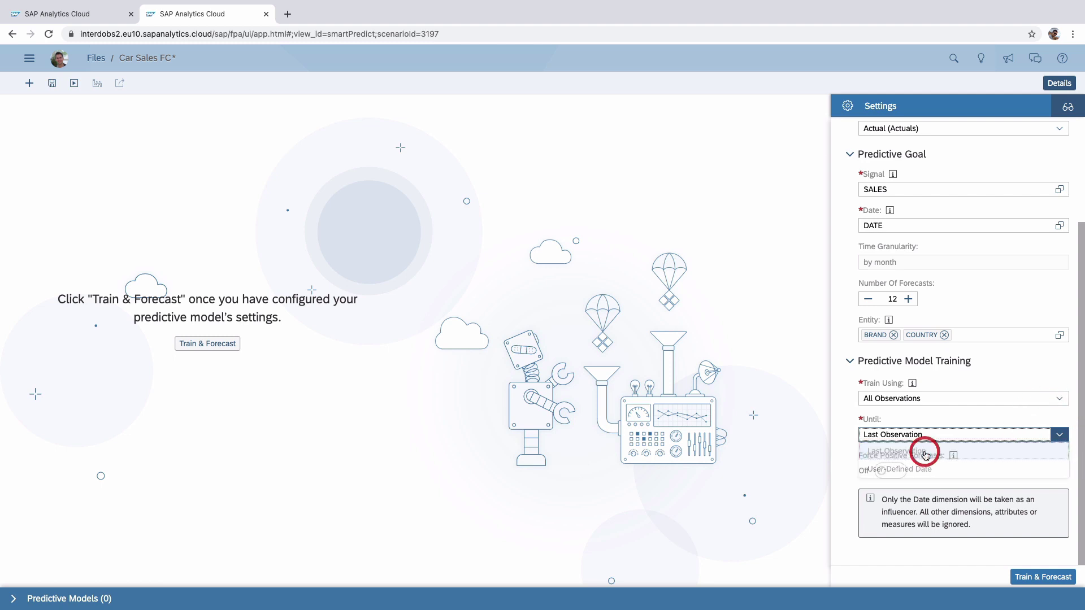
{"action": "left_click", "coordinate": [840, 474]}
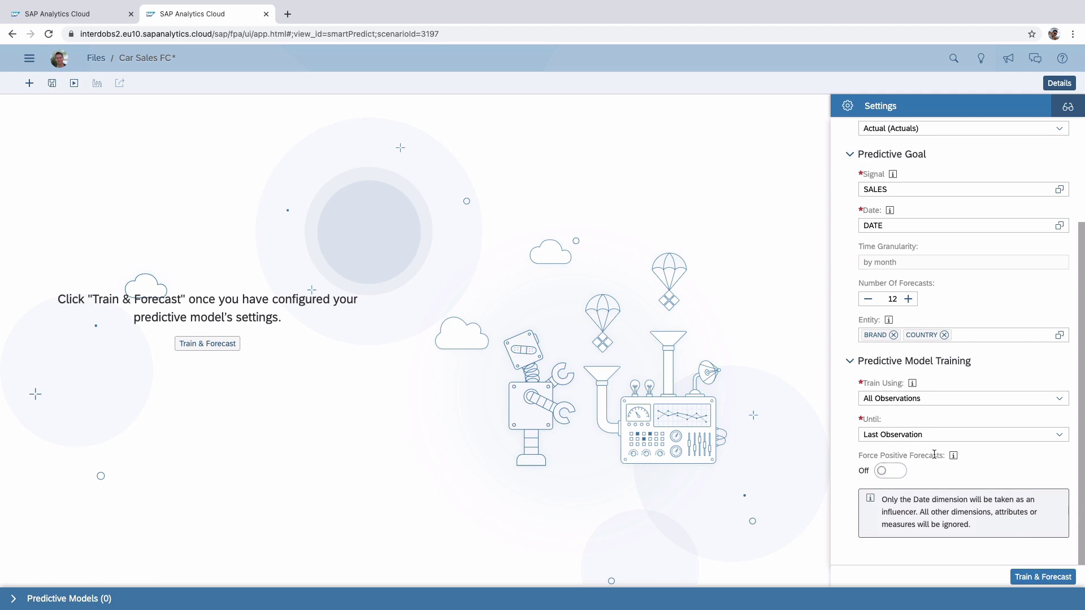
{"action": "mouse_move", "coordinate": [954, 459]}
Step: Run Train & Forecast and open the VOLVO — BELGIUM forecast details (MAPE 5.58%)
{"action": "left_click", "coordinate": [1044, 578]}
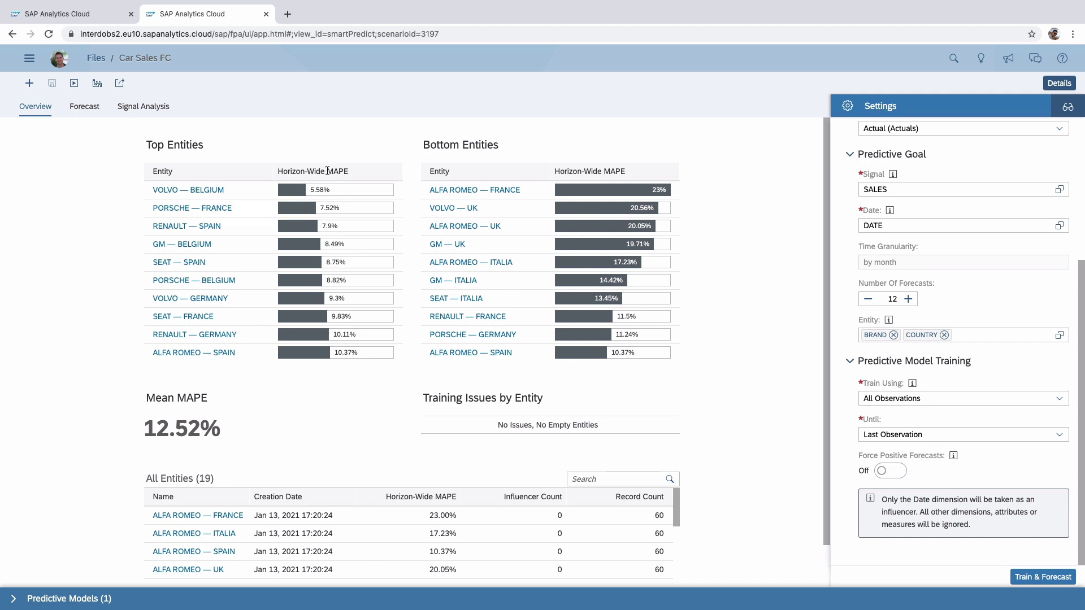
{"action": "left_click", "coordinate": [351, 170]}
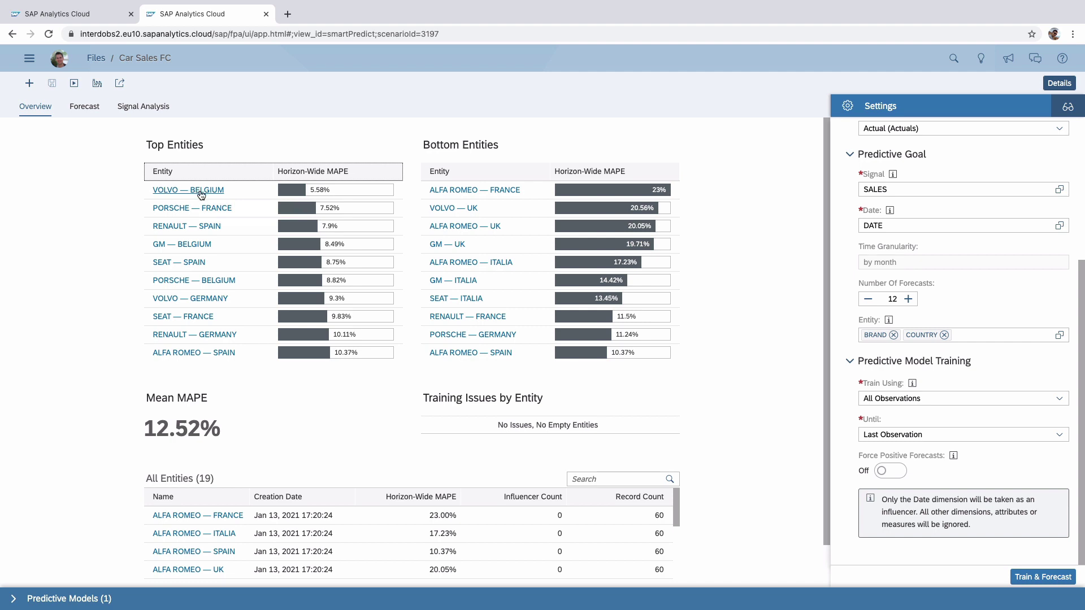
{"action": "scroll", "coordinate": [377, 351], "scroll_direction": "down", "scroll_amount": 1}
{"action": "scroll", "coordinate": [339, 334], "scroll_direction": "up", "scroll_amount": 1}
{"action": "left_click", "coordinate": [195, 190]}
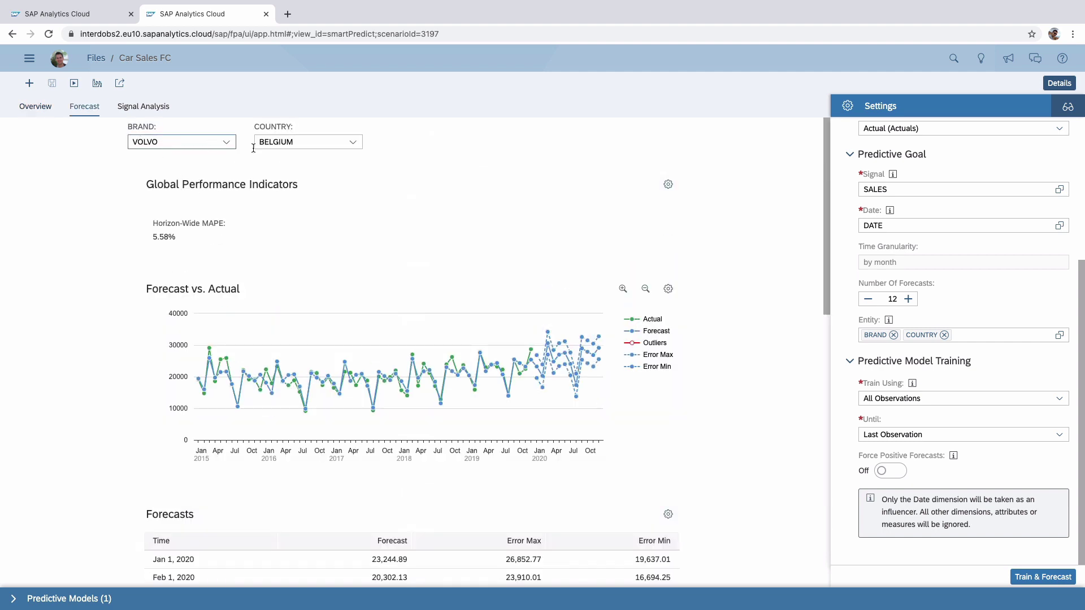
Step: Zoom the VOLVO BELGIUM Forecast vs. Actual chart twice and scroll it to Oct 2018–Dec 2020
{"action": "scroll", "coordinate": [314, 266], "scroll_direction": "down", "scroll_amount": 1}
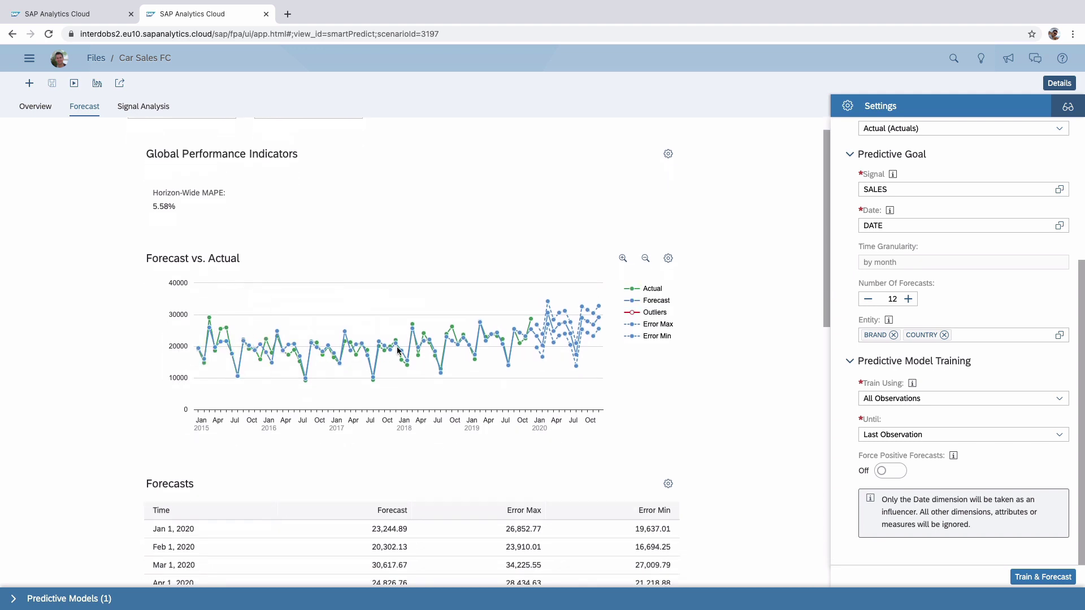
{"action": "mouse_move", "coordinate": [598, 331]}
{"action": "left_click", "coordinate": [623, 258]}
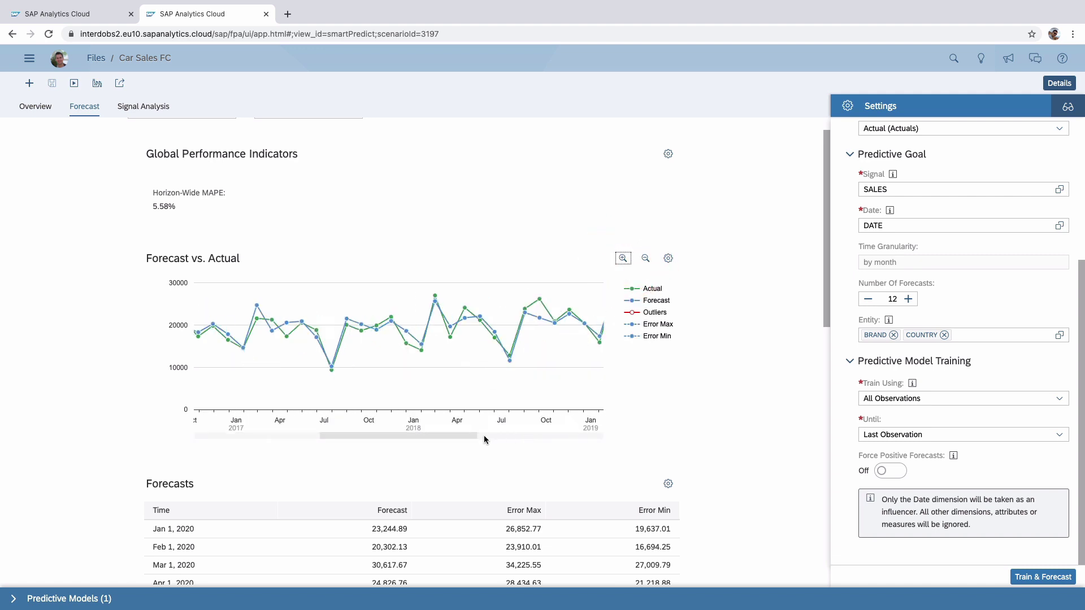
{"action": "left_click", "coordinate": [505, 434]}
{"action": "left_click_drag", "start_coordinate": [505, 434], "coordinate": [614, 433]}
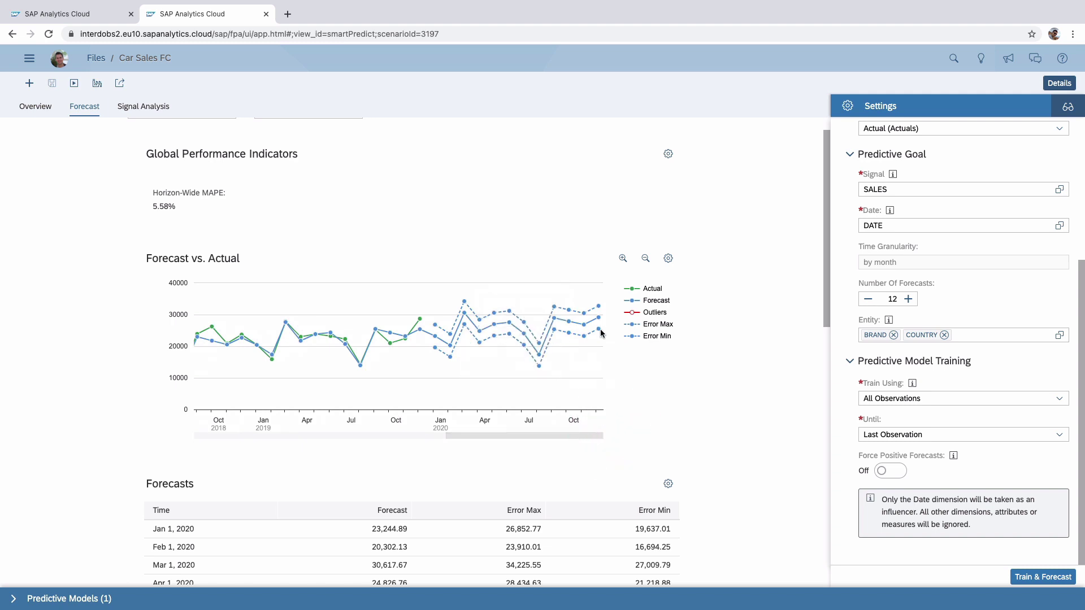
{"action": "mouse_move", "coordinate": [600, 308]}
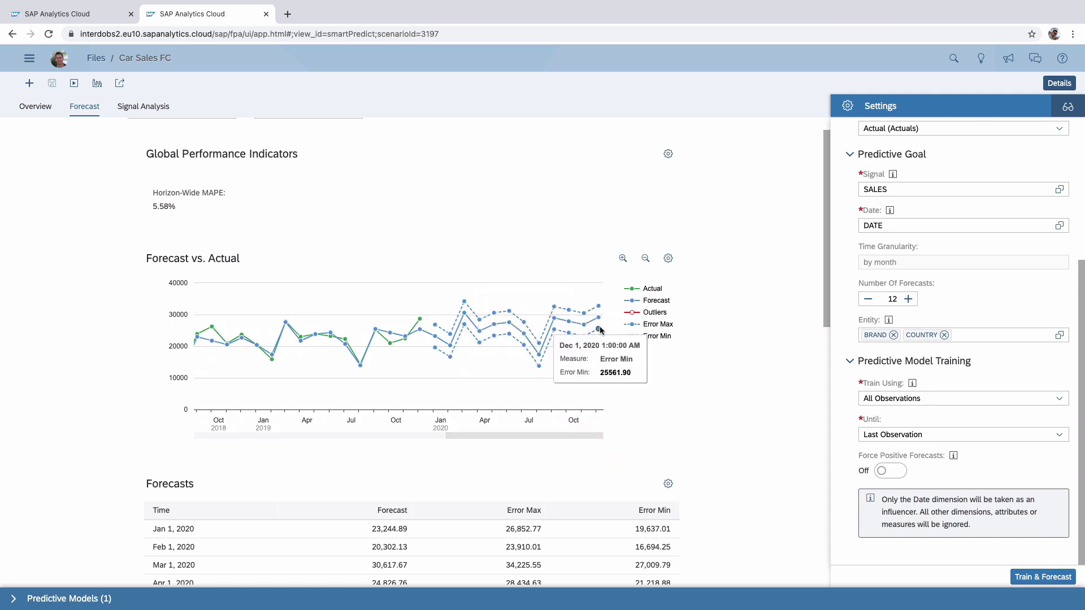
{"action": "mouse_move", "coordinate": [600, 332]}
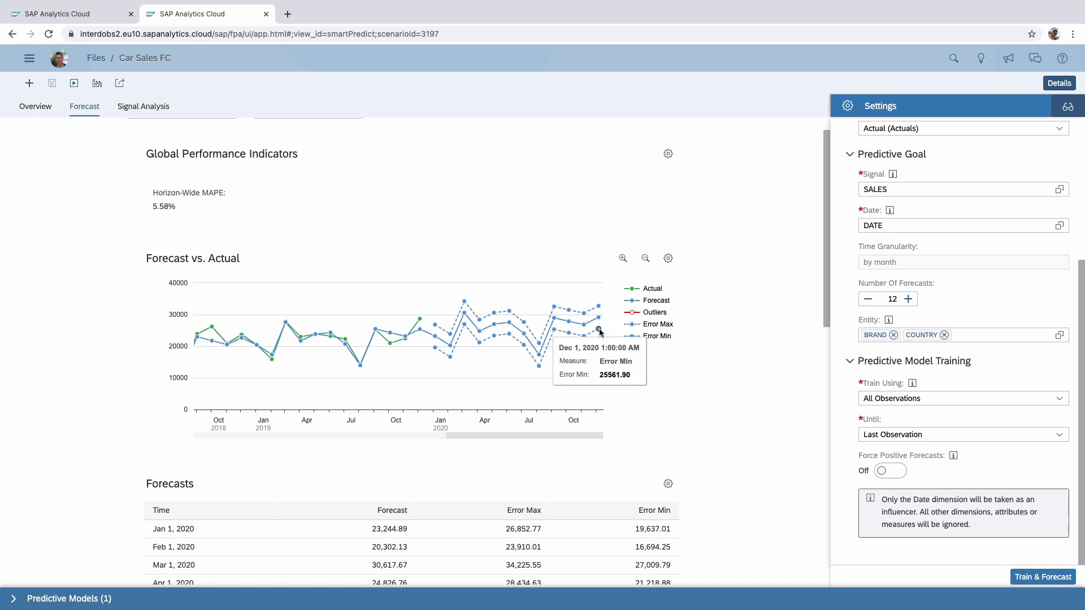
{"action": "left_click", "coordinate": [632, 420]}
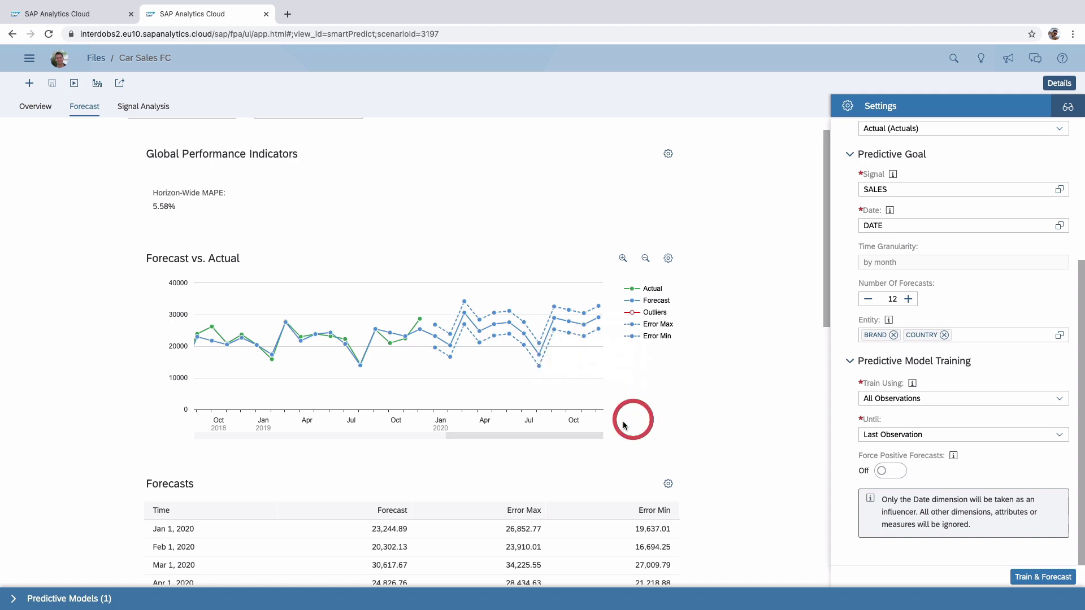
{"action": "scroll", "coordinate": [626, 424], "scroll_direction": "down", "scroll_amount": 4}
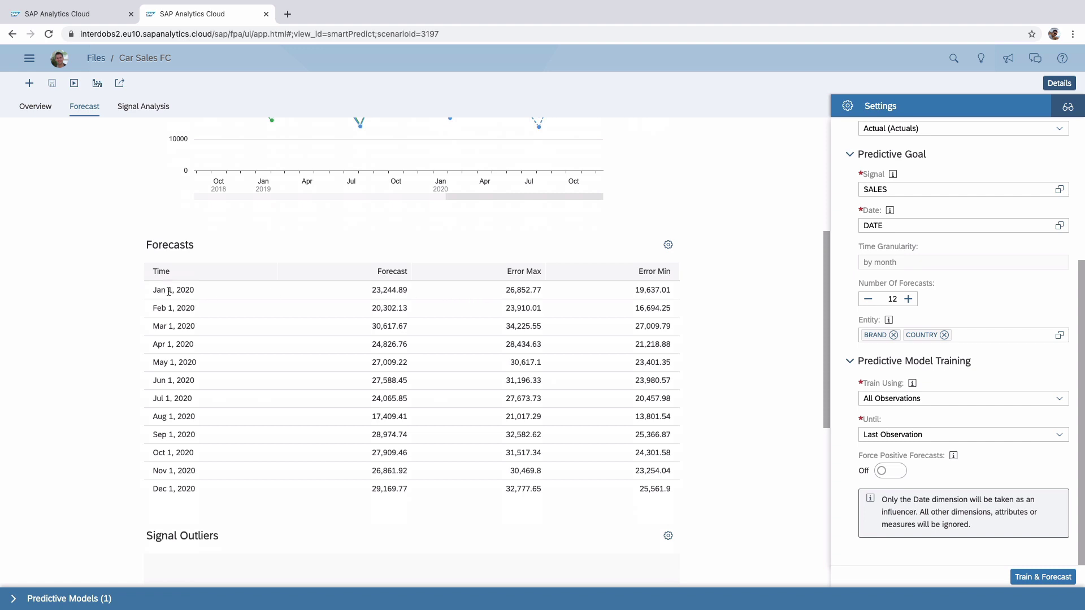
{"action": "scroll", "coordinate": [261, 442], "scroll_direction": "up", "scroll_amount": 5}
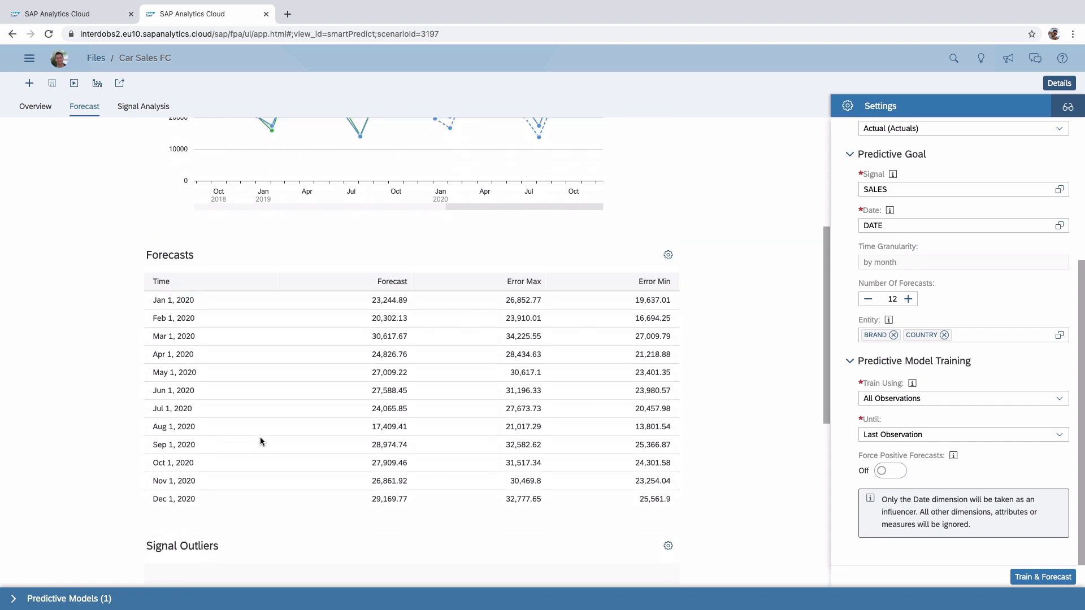
Step: Show the signal analysis for brand GM in country ITALIA after GERMANY returns no data
{"action": "left_click", "coordinate": [146, 107]}
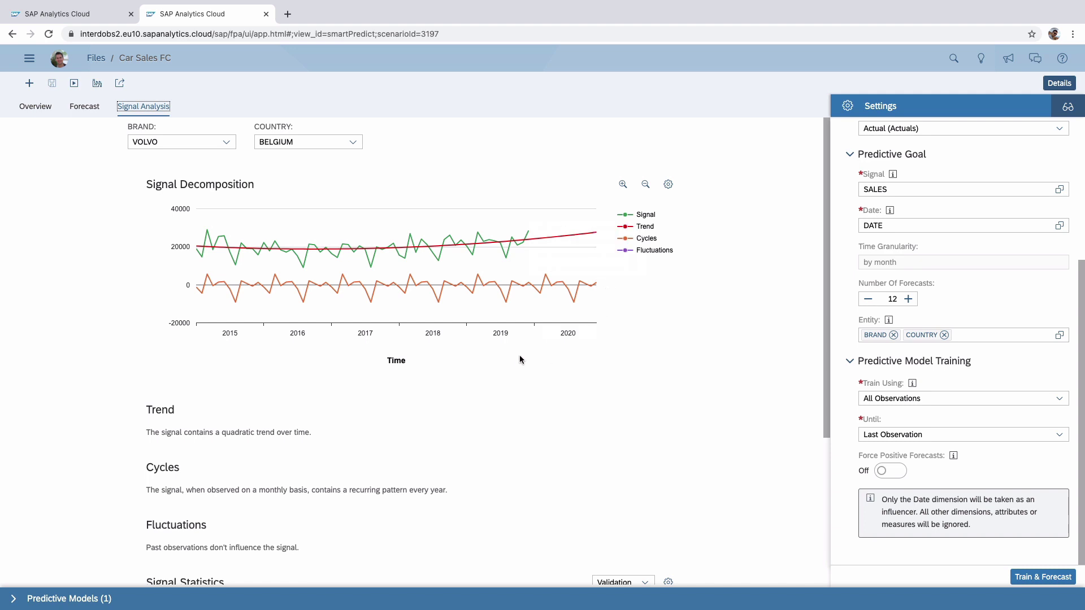
{"action": "left_click", "coordinate": [225, 139]}
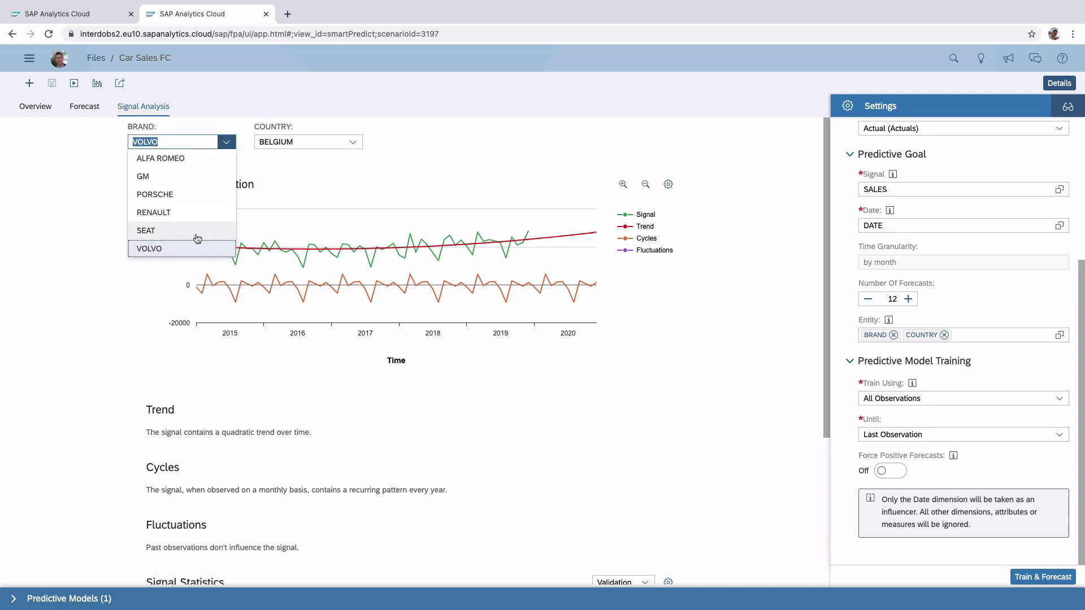
{"action": "left_click", "coordinate": [194, 175]}
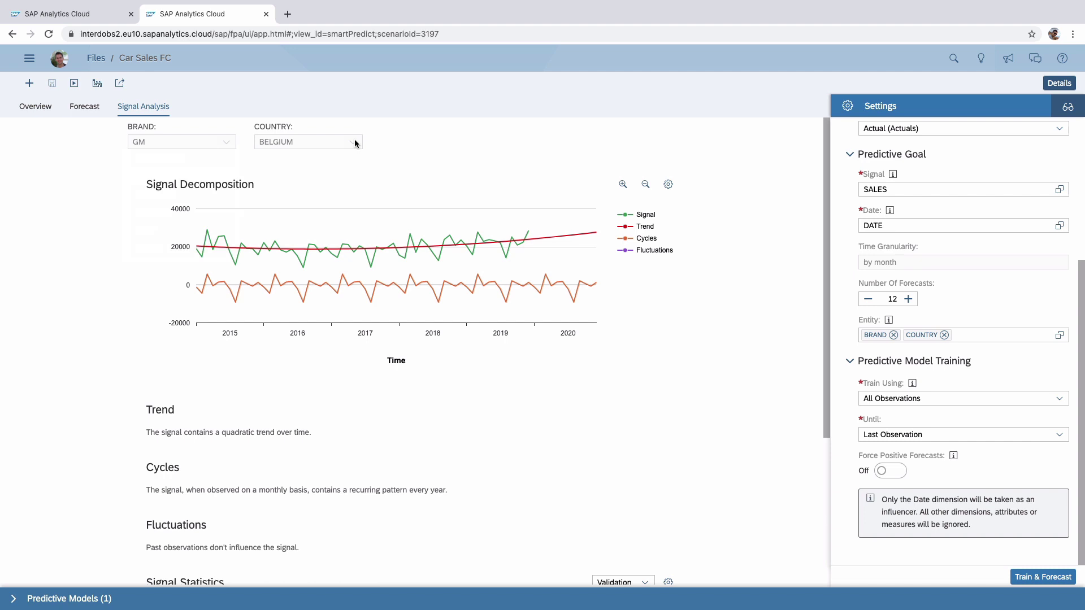
{"action": "left_click", "coordinate": [355, 143]}
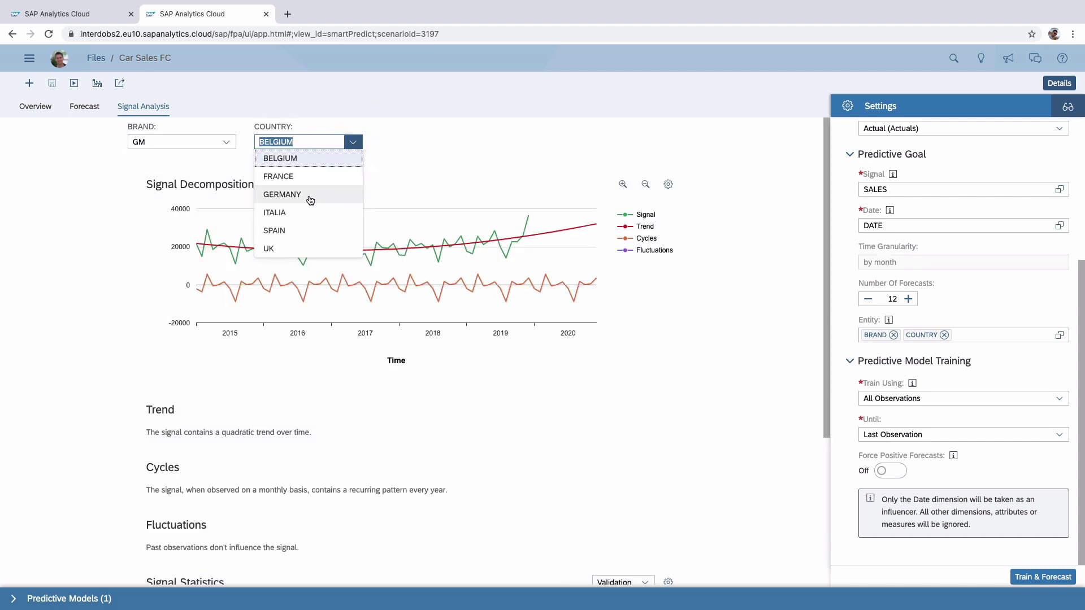
{"action": "left_click", "coordinate": [316, 197]}
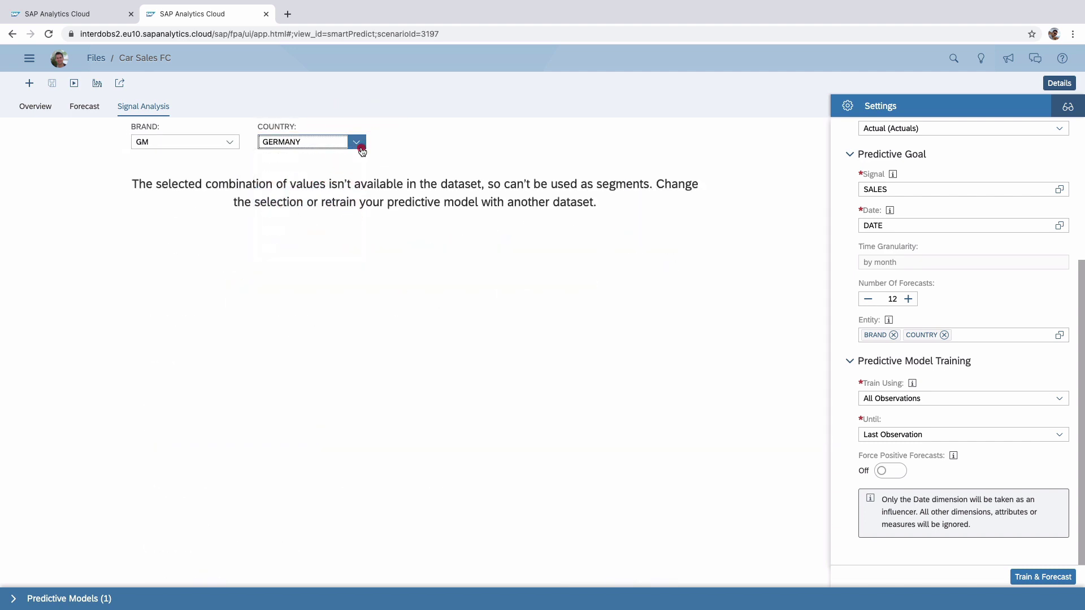
{"action": "left_click", "coordinate": [357, 142]}
{"action": "left_click", "coordinate": [314, 213]}
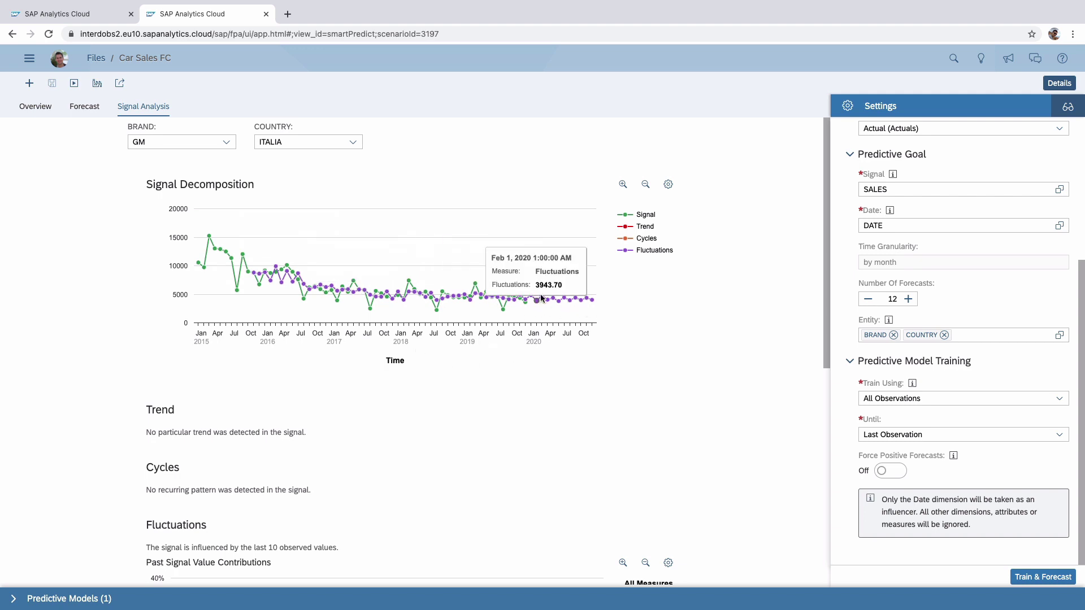
{"action": "scroll", "coordinate": [541, 317], "scroll_direction": "down", "scroll_amount": 3}
{"action": "scroll", "coordinate": [541, 319], "scroll_direction": "down", "scroll_amount": 2}
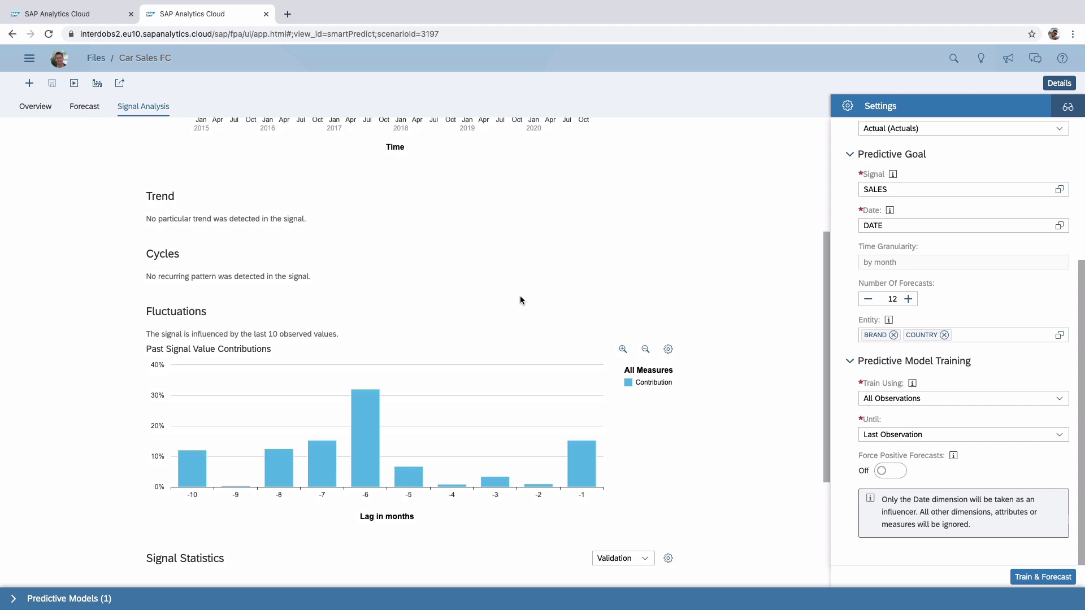
{"action": "scroll", "coordinate": [445, 242], "scroll_direction": "up", "scroll_amount": 4}
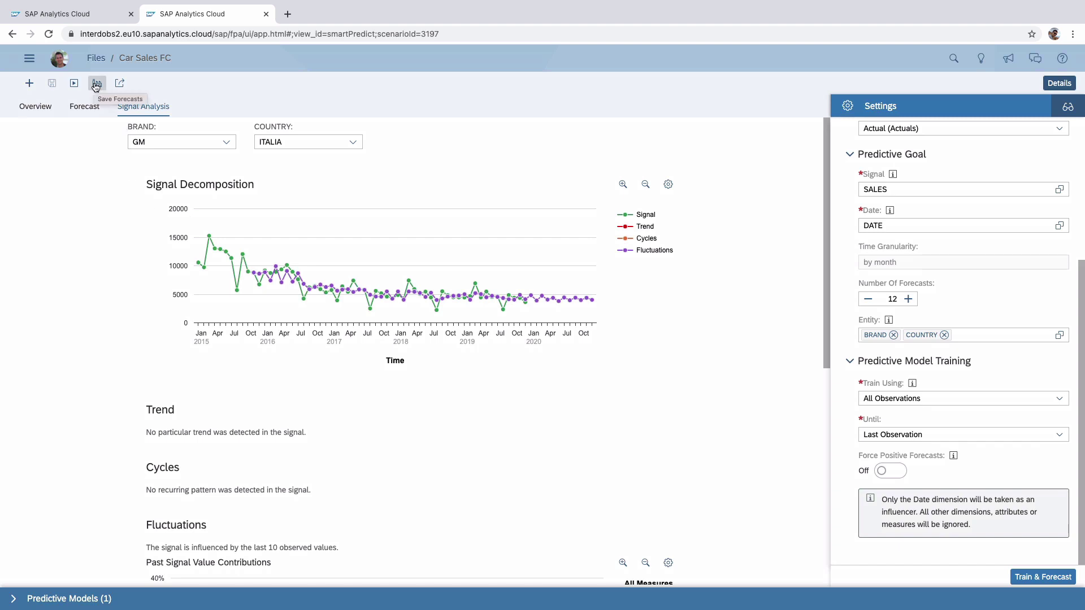
Step: Save the forecasts into the FC (Forecast) private version after checking the story's FC 2020 cells
{"action": "left_click", "coordinate": [97, 84]}
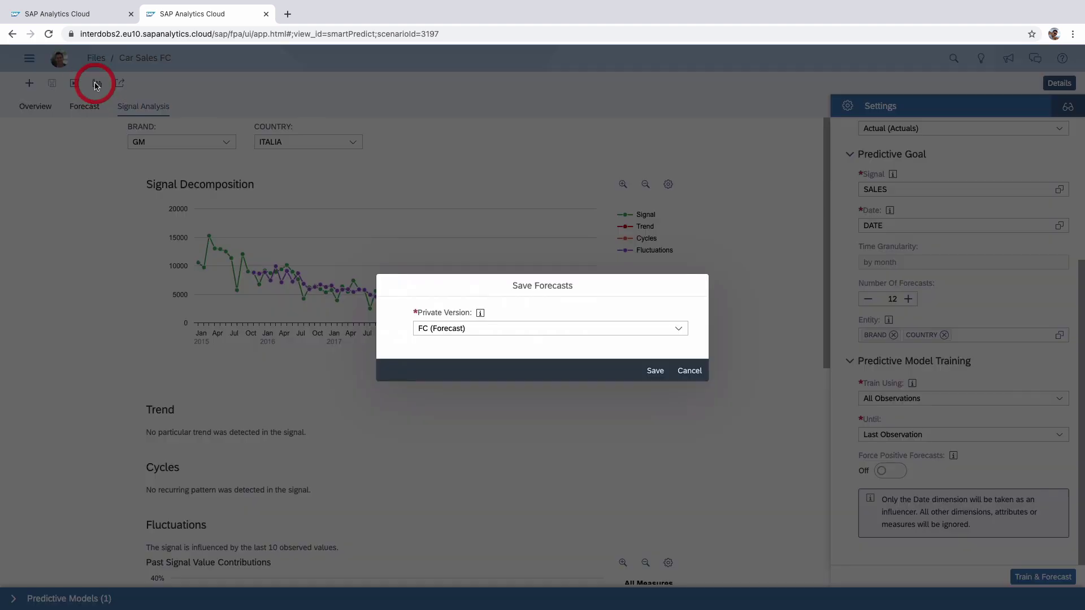
{"action": "left_click", "coordinate": [675, 328]}
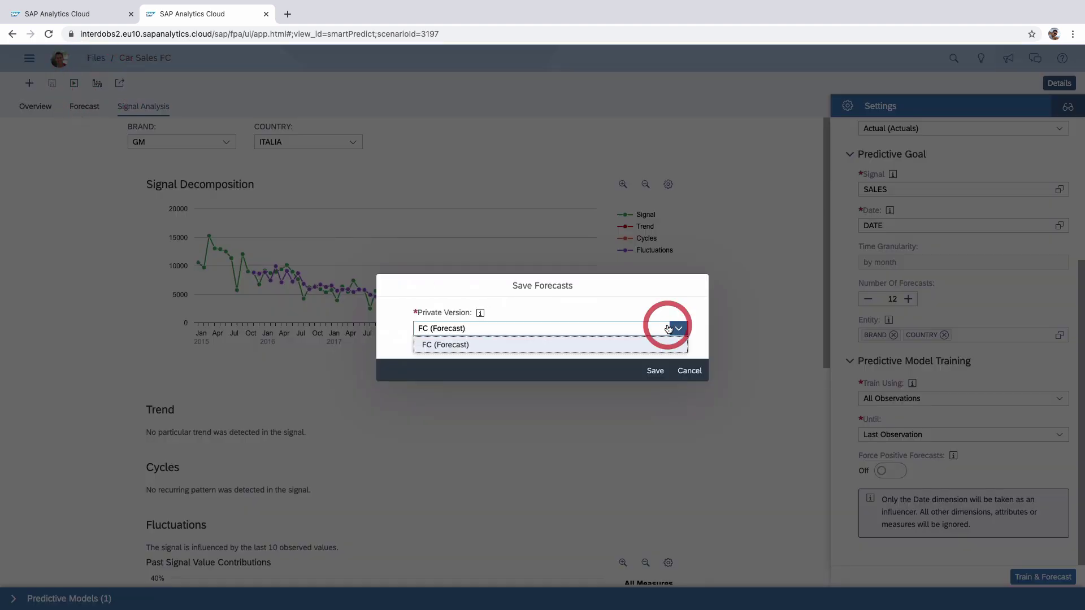
{"action": "left_click", "coordinate": [464, 346]}
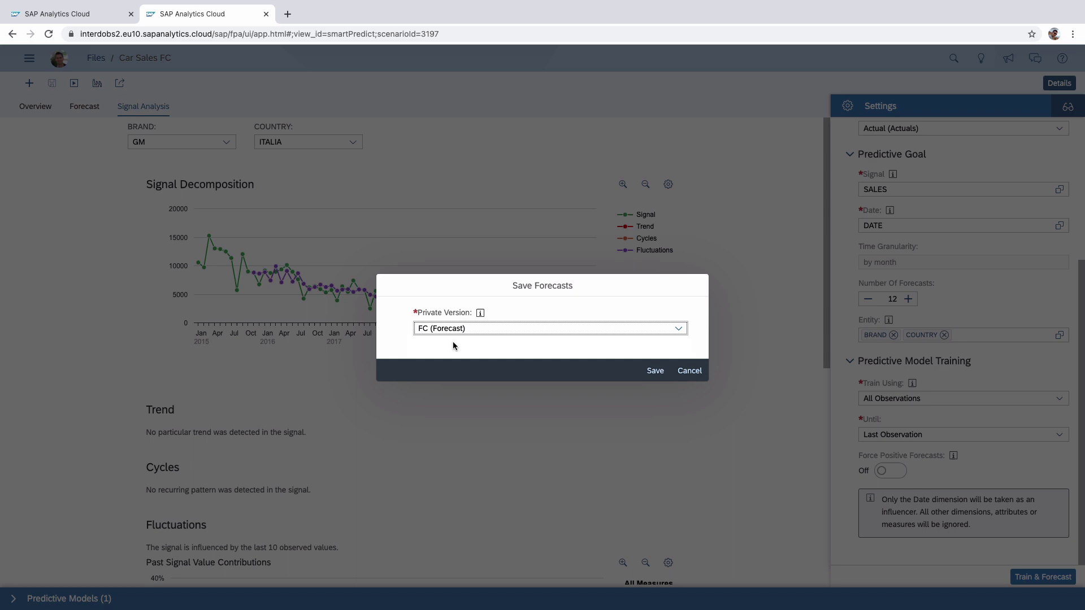
{"action": "left_click", "coordinate": [74, 14]}
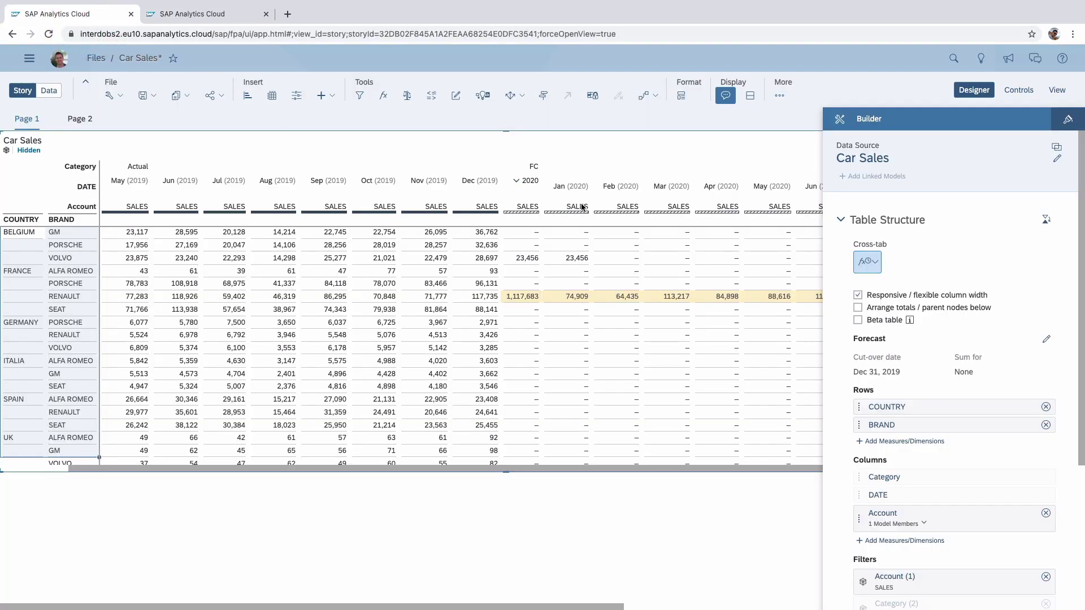
{"action": "left_click_drag", "start_coordinate": [531, 167], "coordinate": [799, 375]}
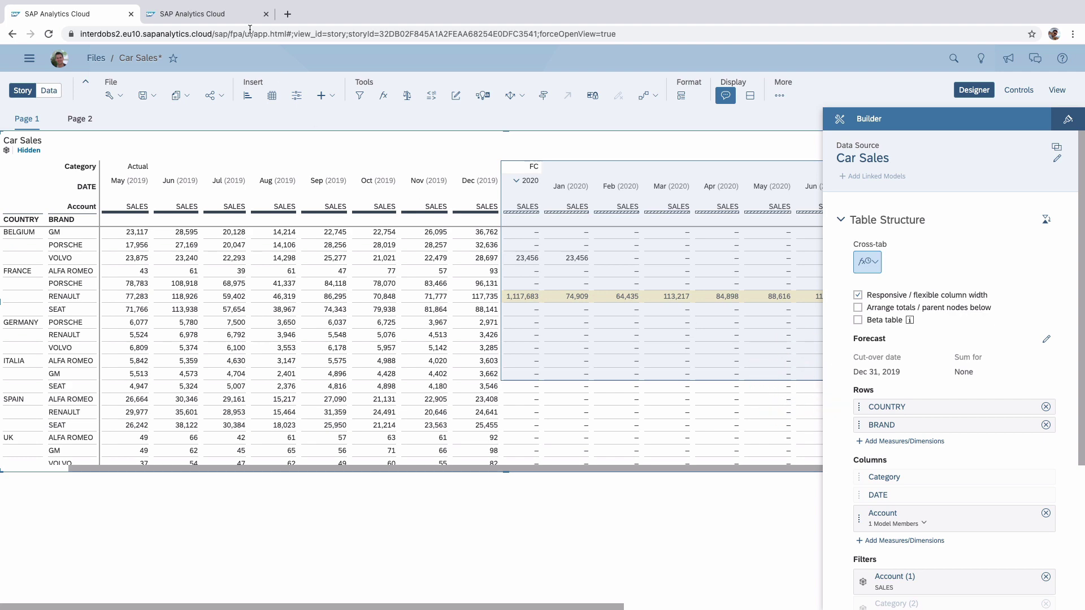
{"action": "left_click", "coordinate": [216, 15]}
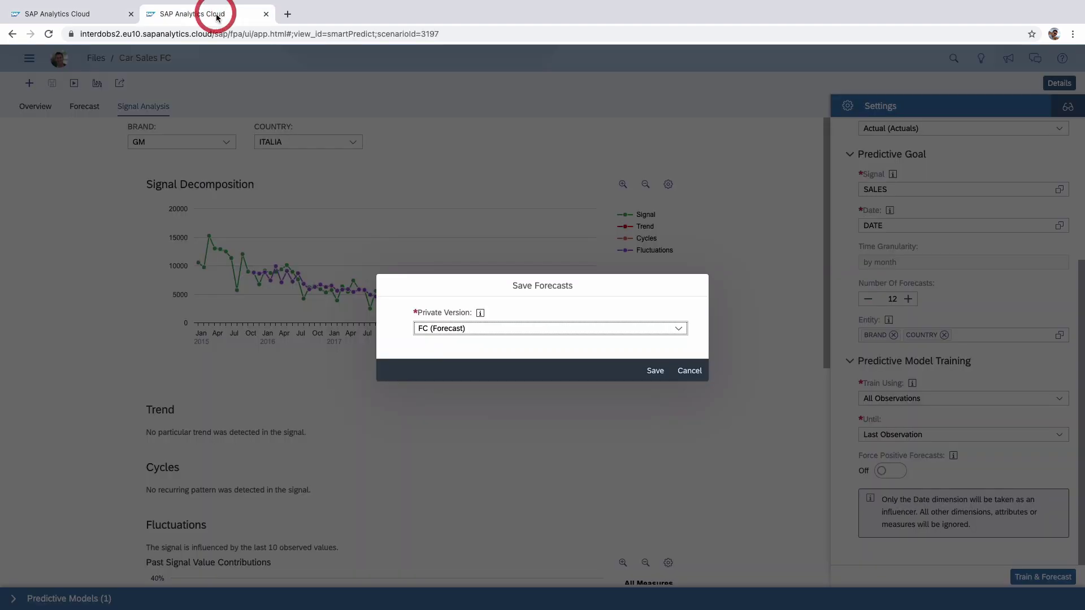
{"action": "left_click", "coordinate": [656, 371]}
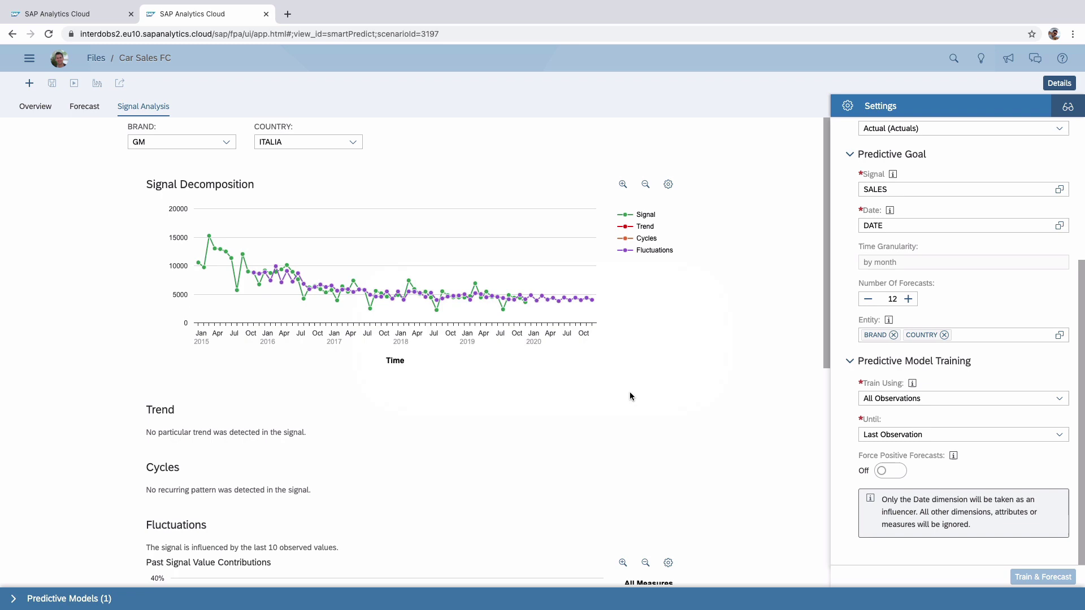
Step: Refresh the Car Sales story's data from the More > Refresh menu
{"action": "left_click", "coordinate": [96, 17]}
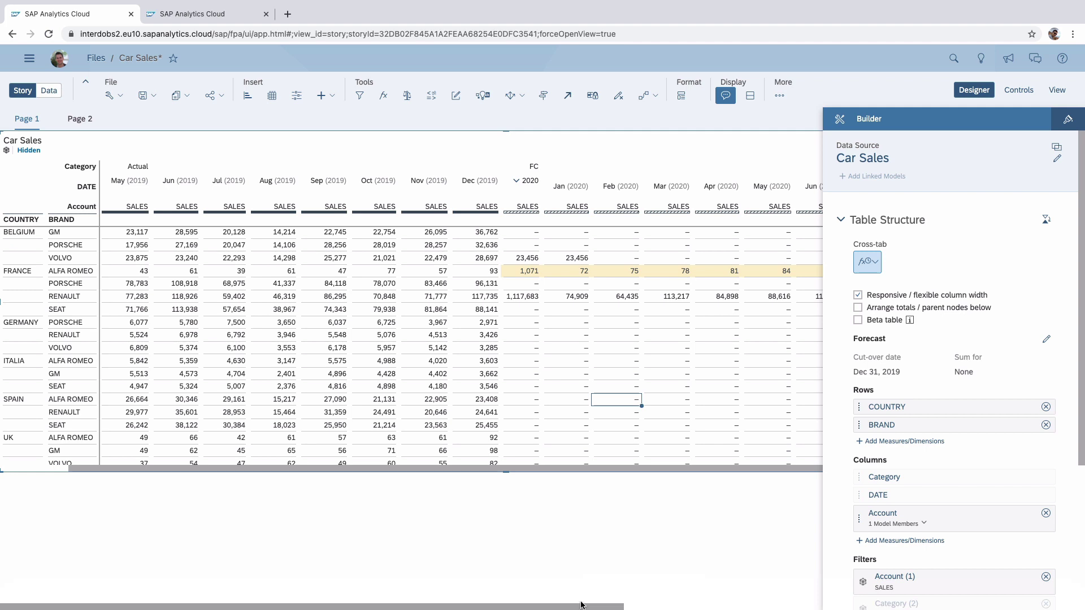
{"action": "left_click", "coordinate": [779, 96]}
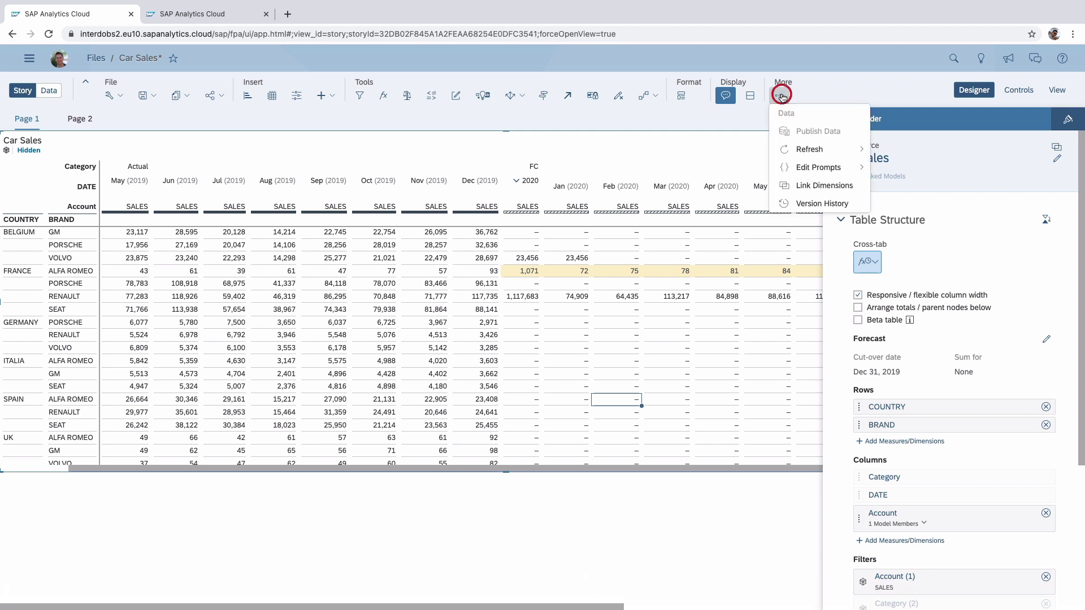
{"action": "left_click", "coordinate": [793, 150]}
{"action": "left_click", "coordinate": [902, 150]}
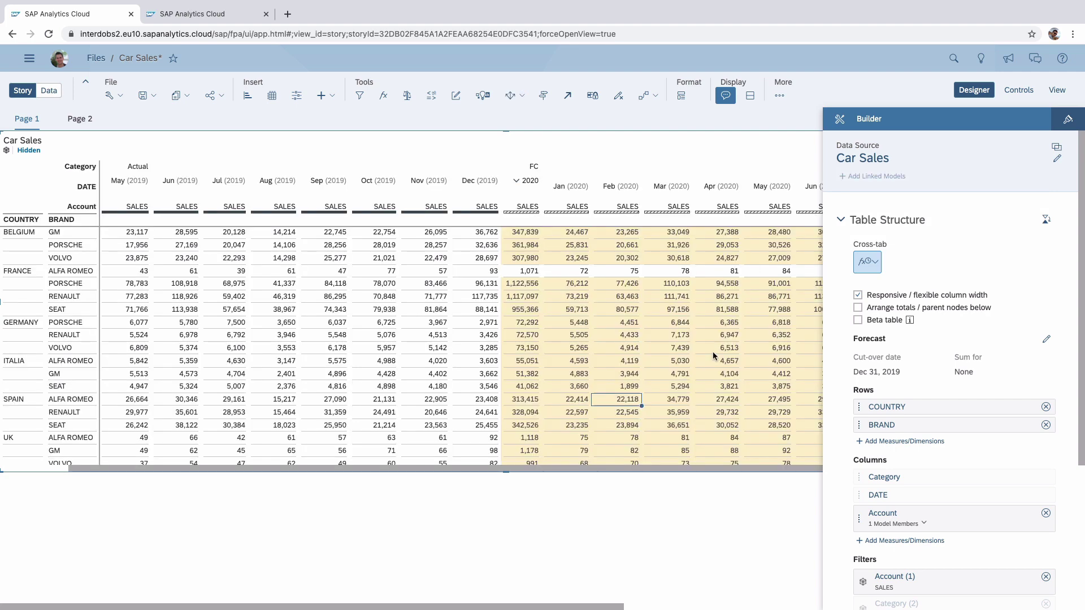
Step: Inspect the filled FC 2020 values, such as Belgium PORSCHE Jan 2020, and hide the Builder panel
{"action": "left_click_drag", "start_coordinate": [589, 606], "coordinate": [775, 600]}
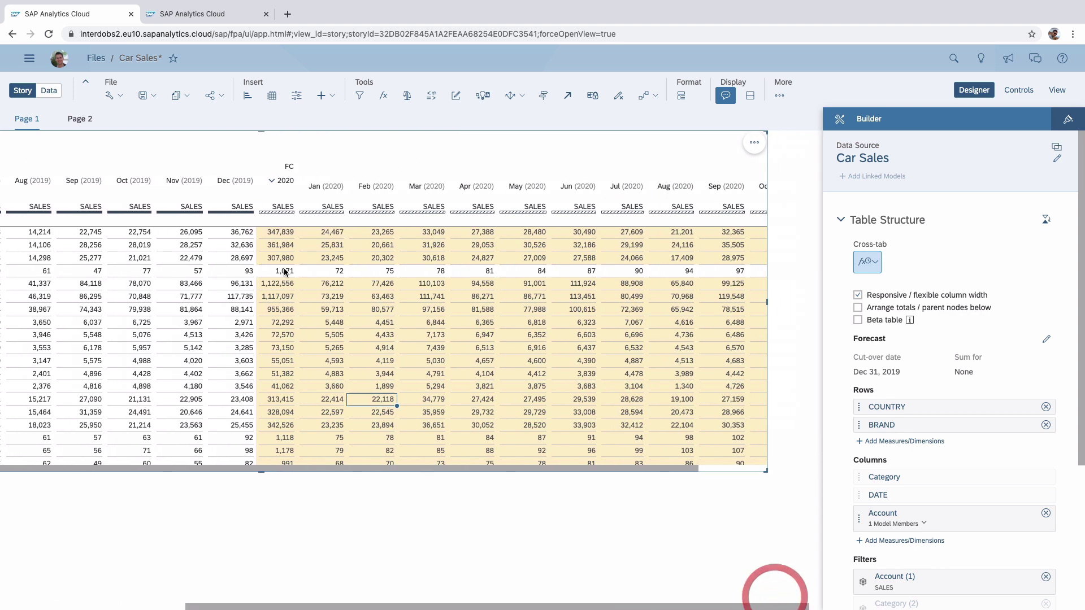
{"action": "left_click", "coordinate": [284, 237]}
{"action": "left_click_drag", "start_coordinate": [269, 604], "coordinate": [79, 600]}
{"action": "left_click", "coordinate": [553, 245]}
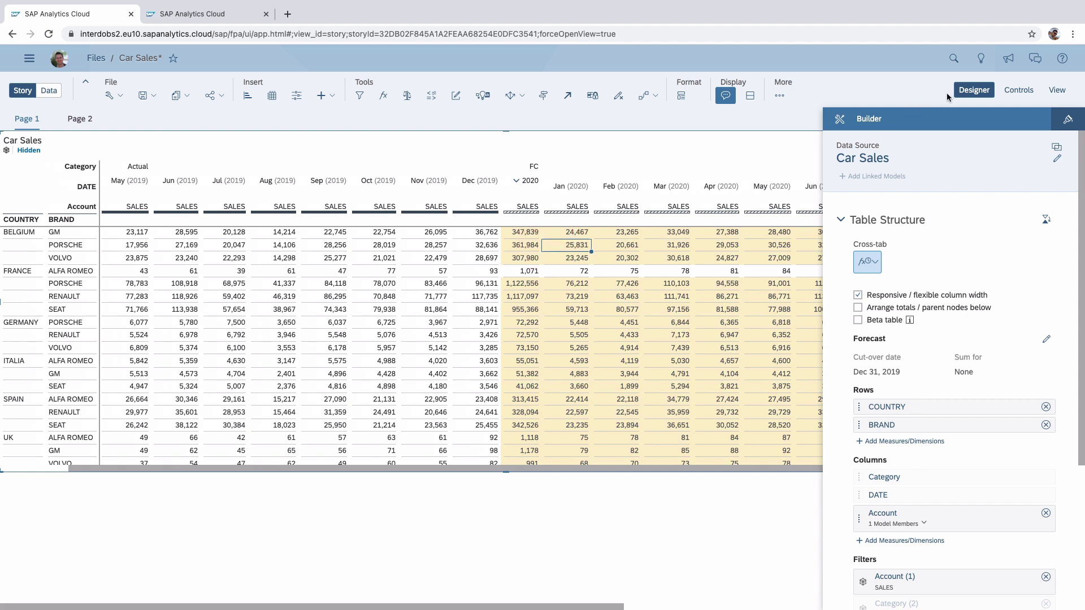
{"action": "left_click", "coordinate": [973, 89]}
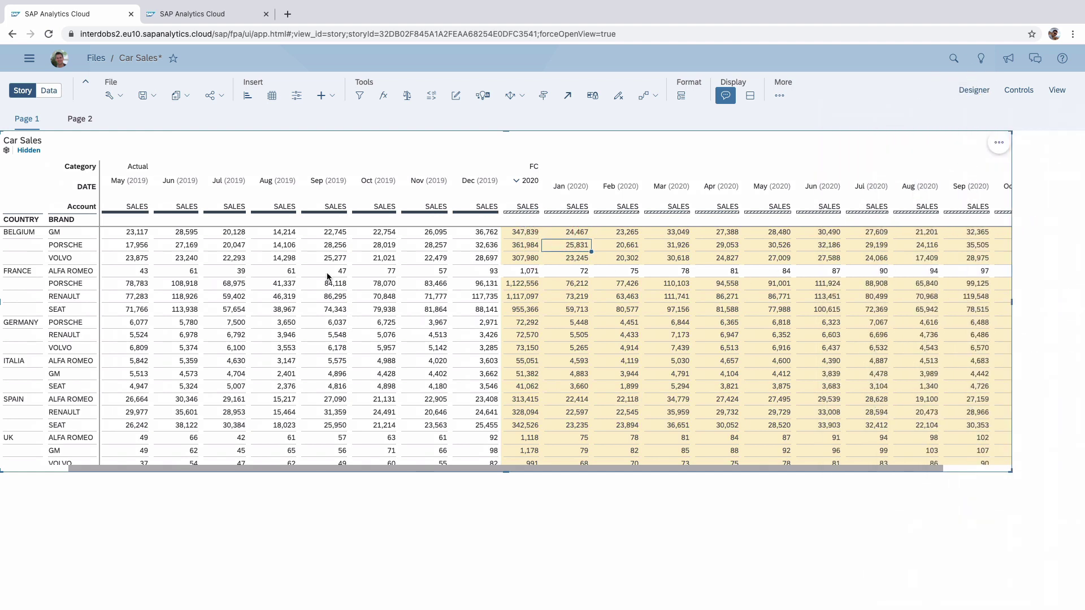